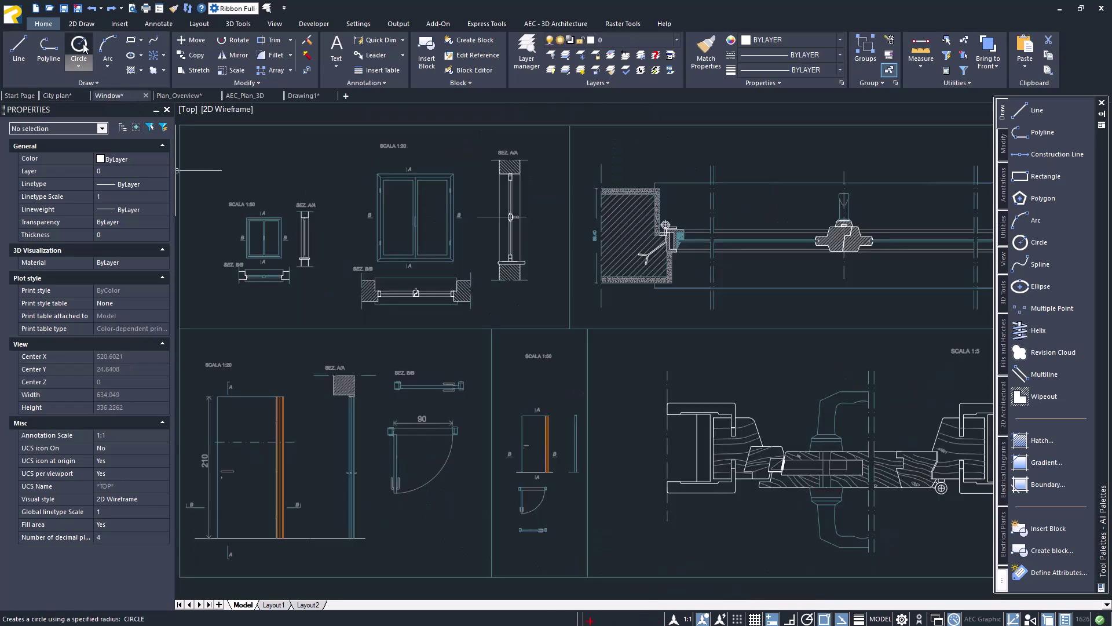
Browse the Open dialog's file types, then cancel without opening a drawing.
{"action": "left_click", "coordinate": [49, 8]}
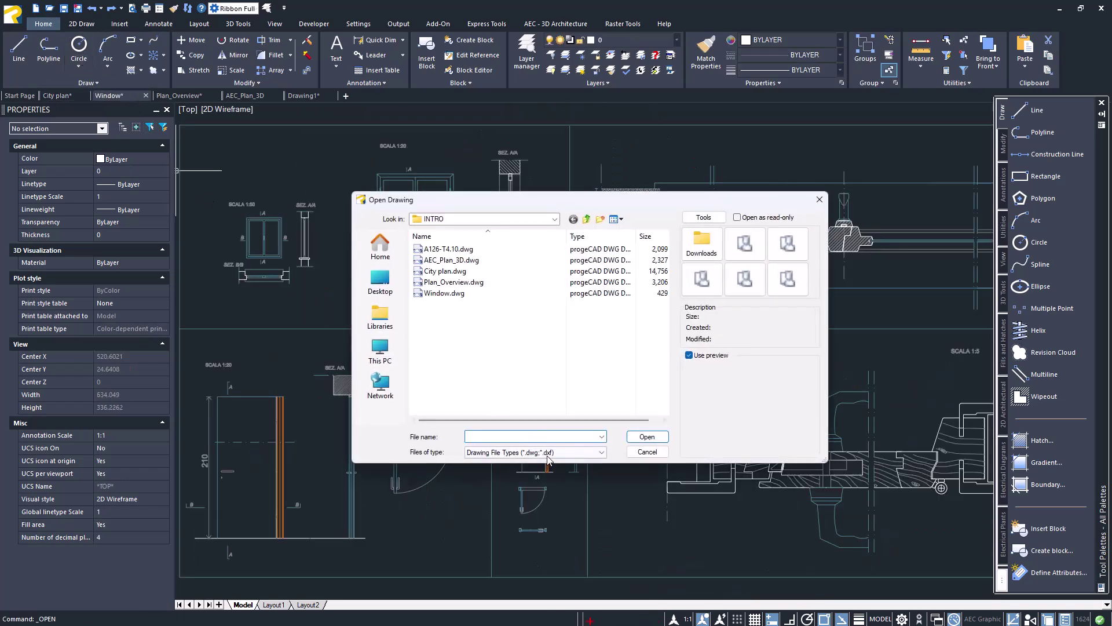
{"action": "left_click", "coordinate": [550, 452]}
{"action": "key", "text": "Escape"}
{"action": "key", "text": "Escape"}
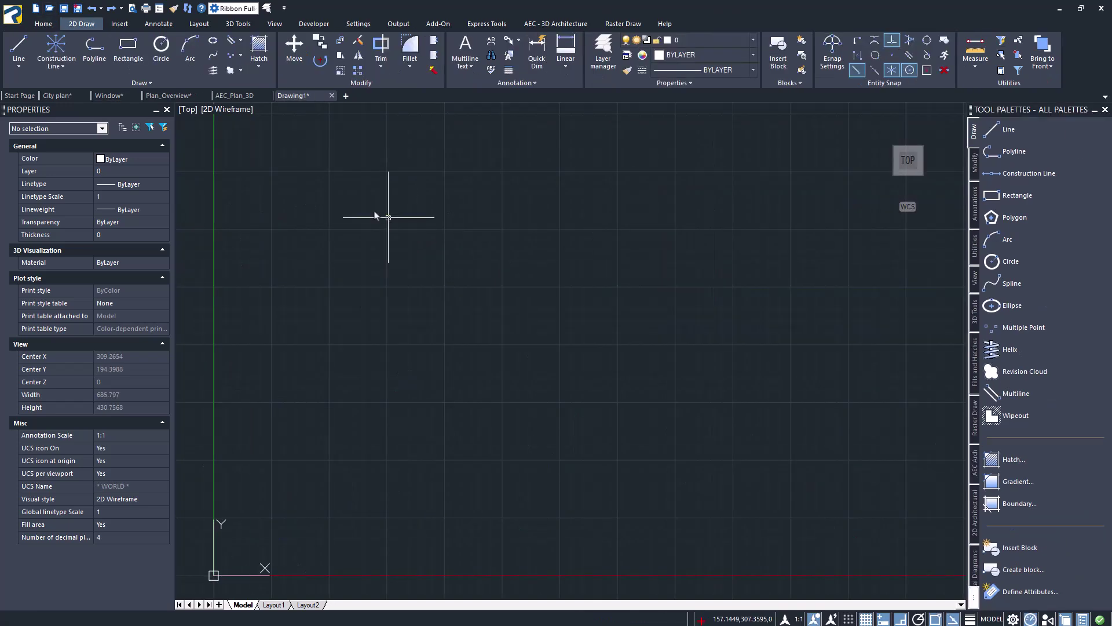
Draw a 200-wide rectangle with a closed polyline box attached to its edge.
{"action": "left_click", "coordinate": [128, 49]}
{"action": "left_click", "coordinate": [476, 275]}
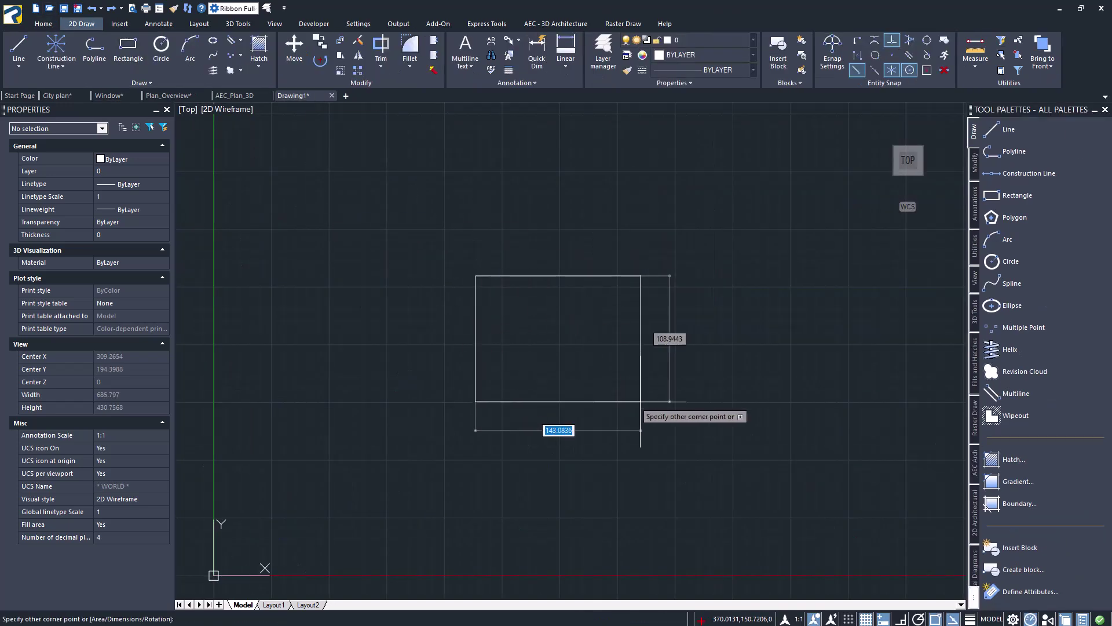
{"action": "key", "text": "Return"}
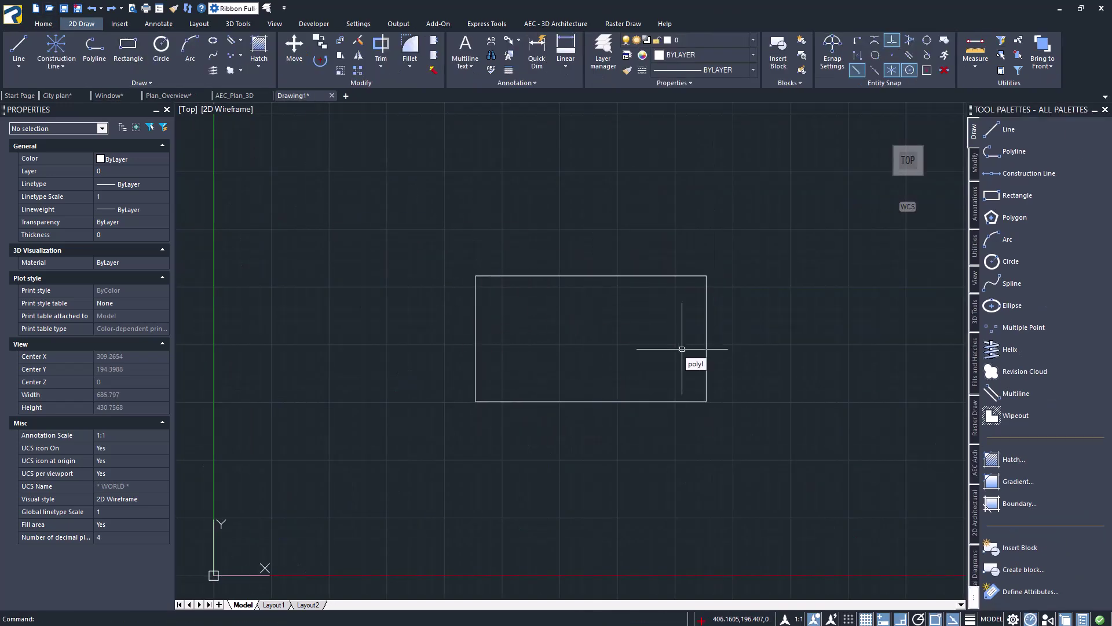
{"action": "type", "text": "POLYLINE"}
{"action": "key", "text": "Return"}
{"action": "left_click", "coordinate": [822, 361]}
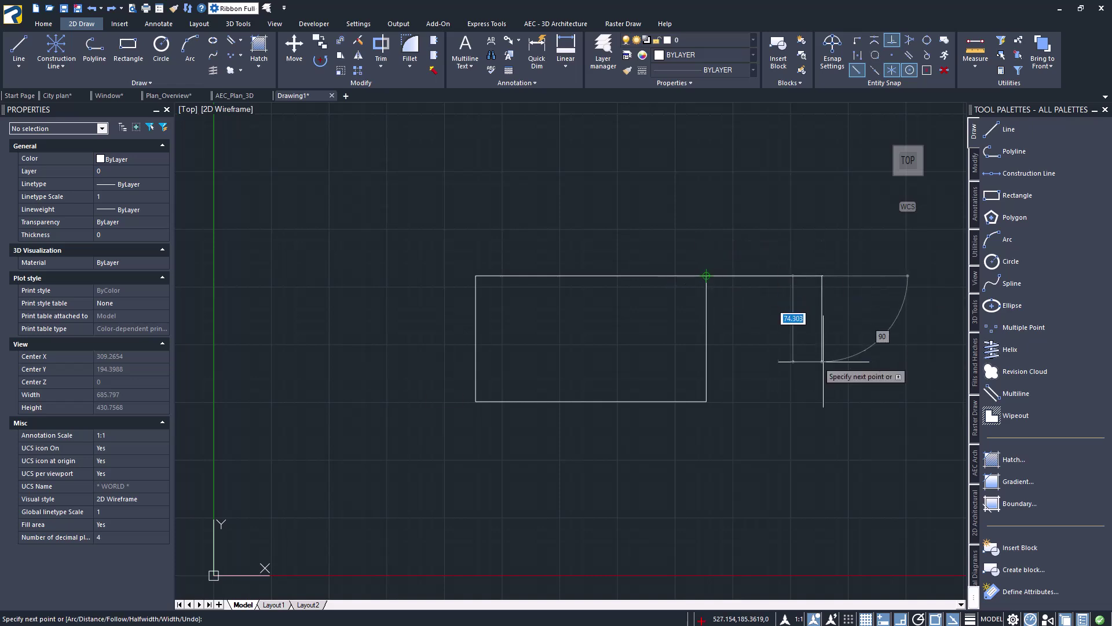
{"action": "left_click", "coordinate": [706, 361]}
{"action": "key", "text": "Return"}
Draw a circle centred near the rectangle's left edge.
{"action": "left_click", "coordinate": [161, 49]}
{"action": "left_click", "coordinate": [461, 312]}
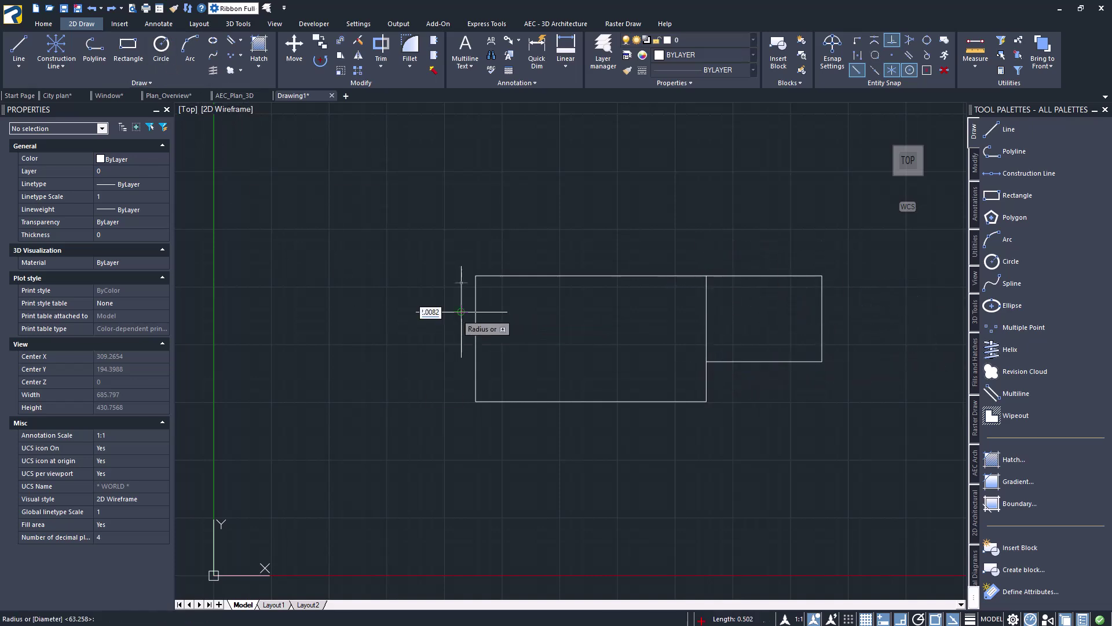
{"action": "left_click", "coordinate": [534, 381]}
Stretch the rectangle larger by its corner grip, then select it with the circle.
{"action": "left_click", "coordinate": [490, 399]}
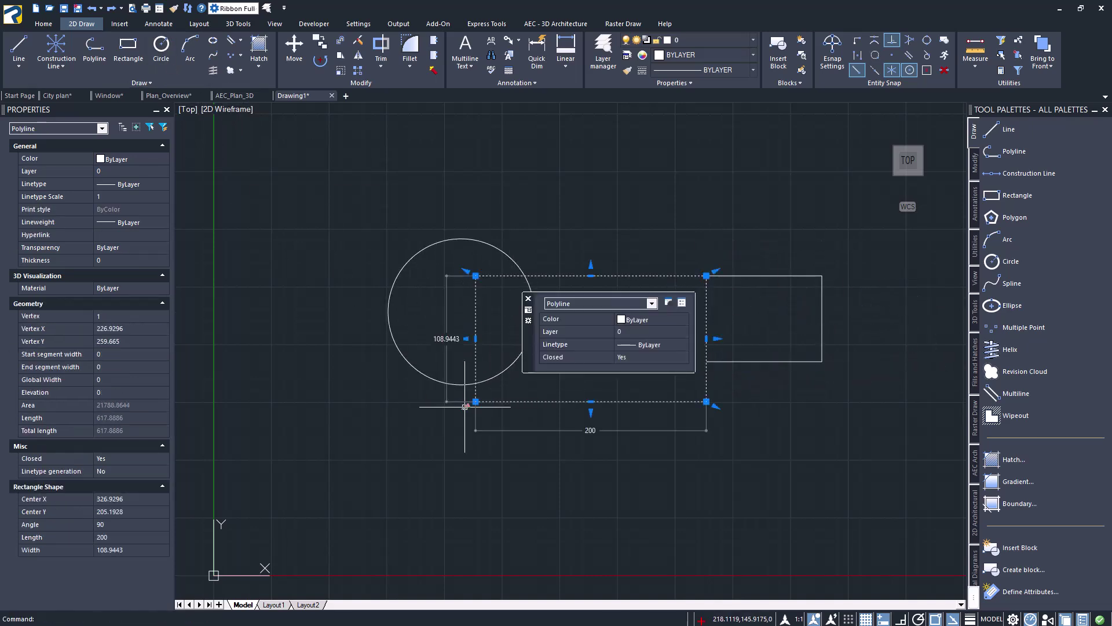
{"action": "left_click", "coordinate": [475, 399]}
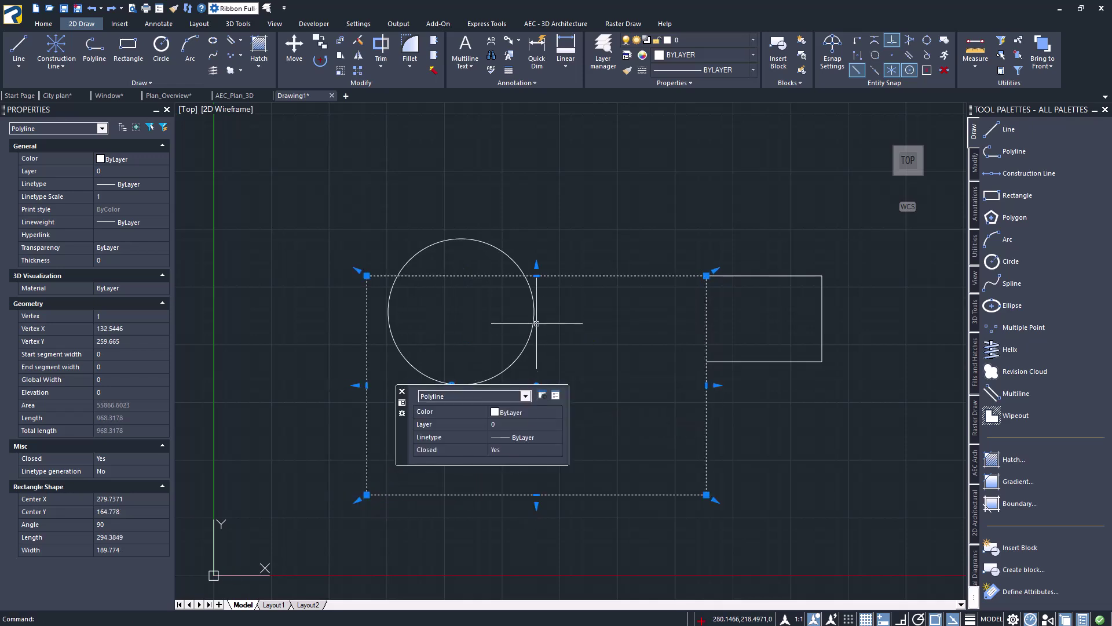
{"action": "left_click", "coordinate": [534, 316]}
{"action": "right_click", "coordinate": [545, 316]}
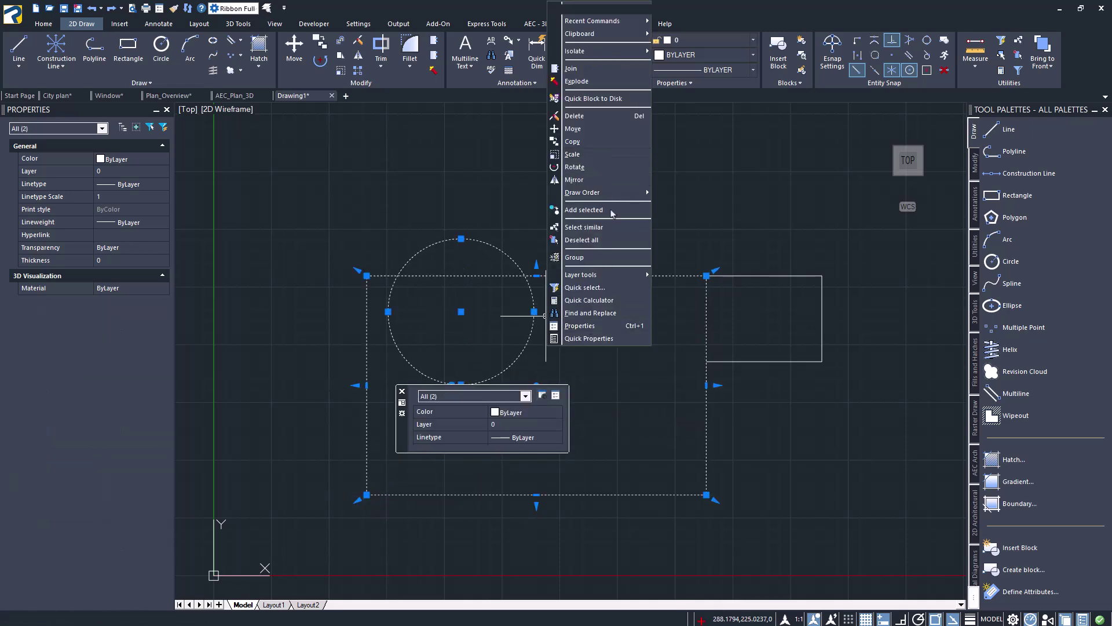
{"action": "left_click", "coordinate": [614, 338]}
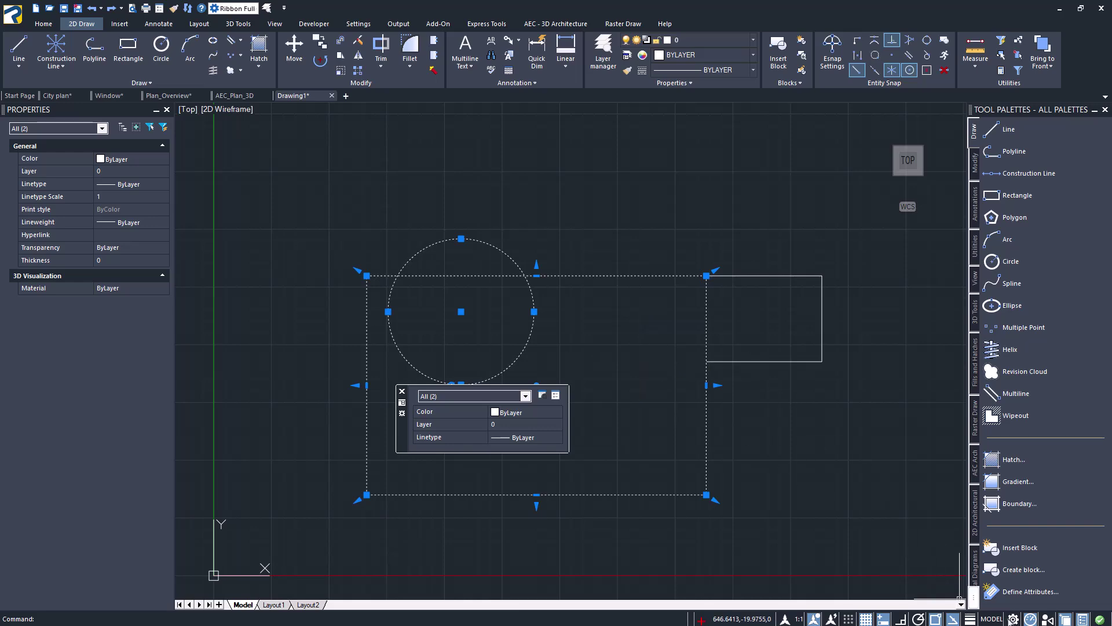
Delete the selected shapes and switch the workspace to CAD Classic, then back to Ribbon Full.
{"action": "key", "text": "Delete"}
{"action": "left_click", "coordinate": [1013, 619]}
{"action": "left_click", "coordinate": [1036, 559]}
{"action": "left_click", "coordinate": [1013, 619]}
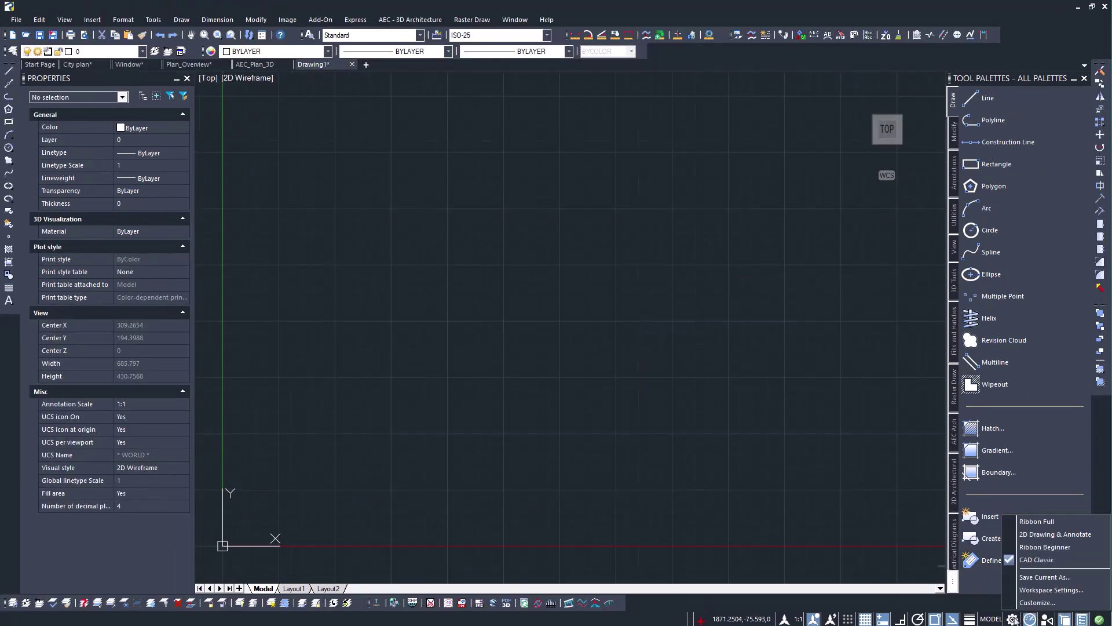
{"action": "left_click", "coordinate": [1006, 521]}
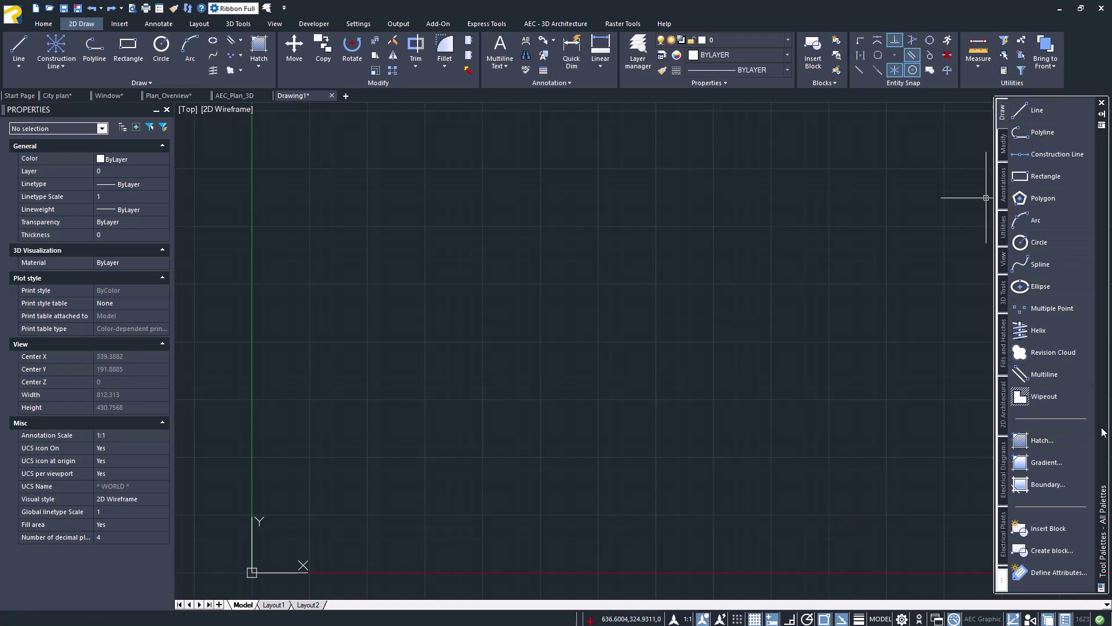
Move the tool palette and show its Fills and Hatches palette.
{"action": "left_click_drag", "start_coordinate": [1103, 432], "coordinate": [713, 421]}
{"action": "left_click", "coordinate": [613, 248]}
{"action": "left_click", "coordinate": [613, 320]}
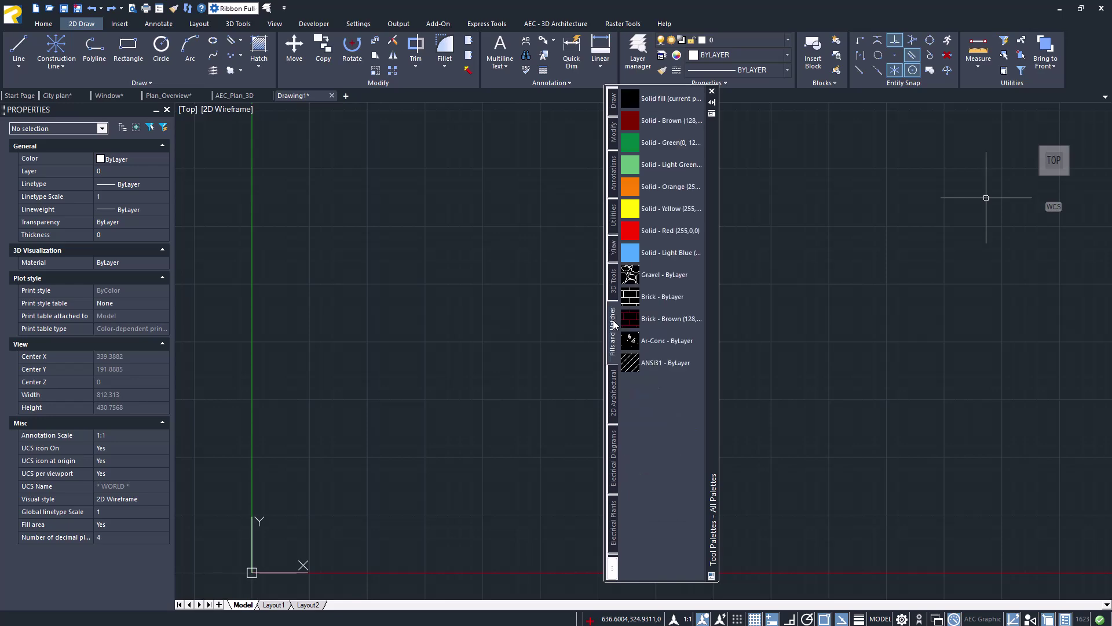
{"action": "right_click", "coordinate": [617, 566]}
{"action": "left_click", "coordinate": [658, 522]}
{"action": "left_click", "coordinate": [622, 427]}
Switch to the Plan_Overview drawing and review its layer list.
{"action": "left_click", "coordinate": [168, 96]}
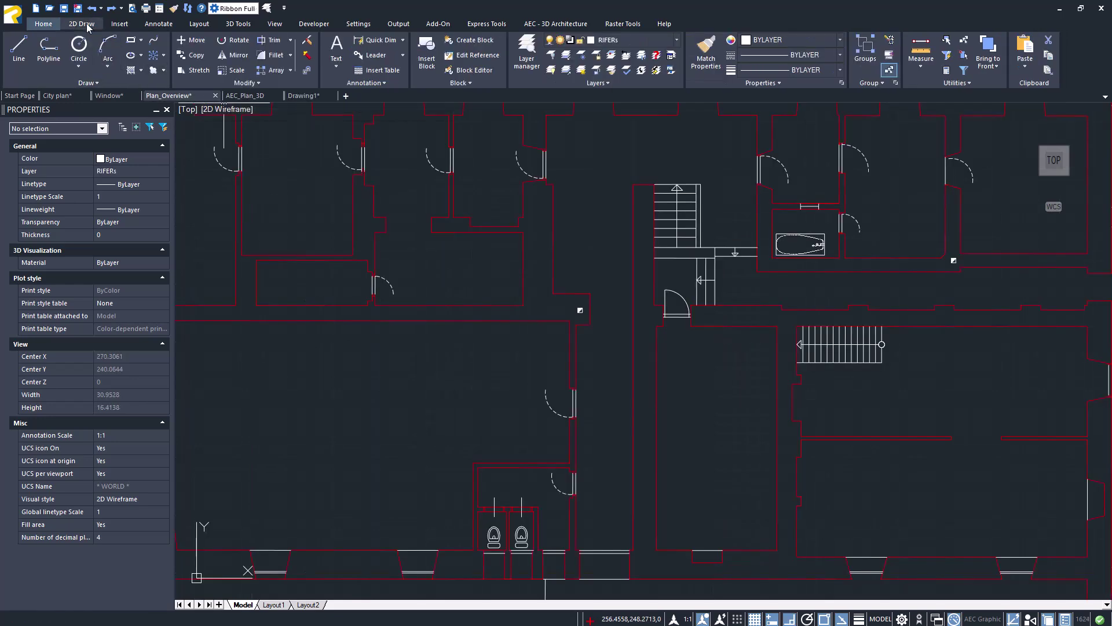
{"action": "left_click", "coordinate": [636, 58]}
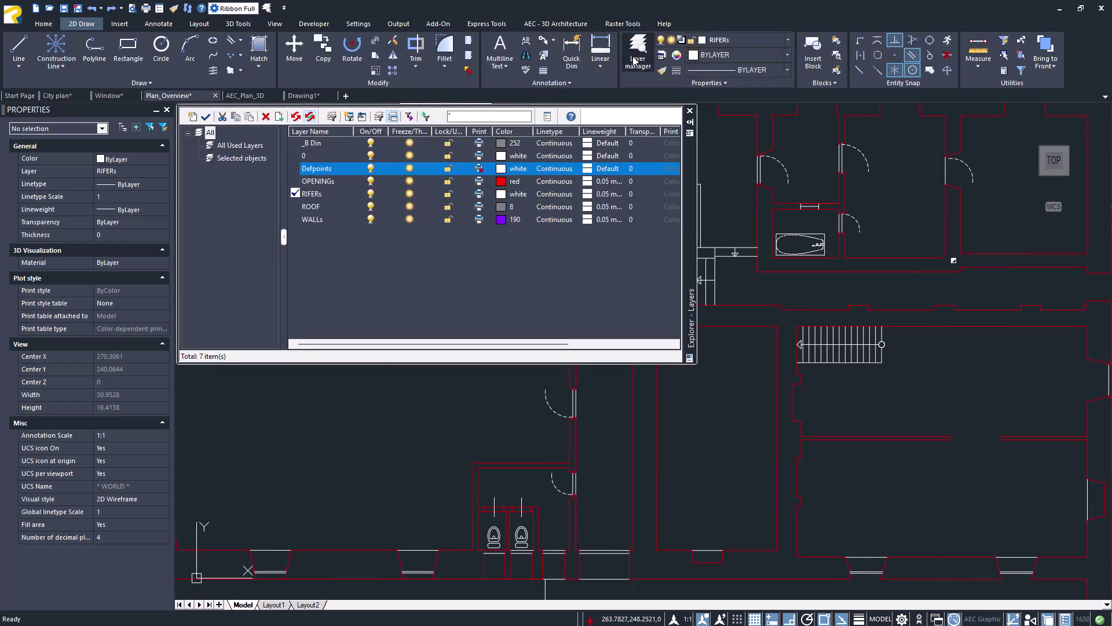
{"action": "left_click", "coordinate": [690, 111]}
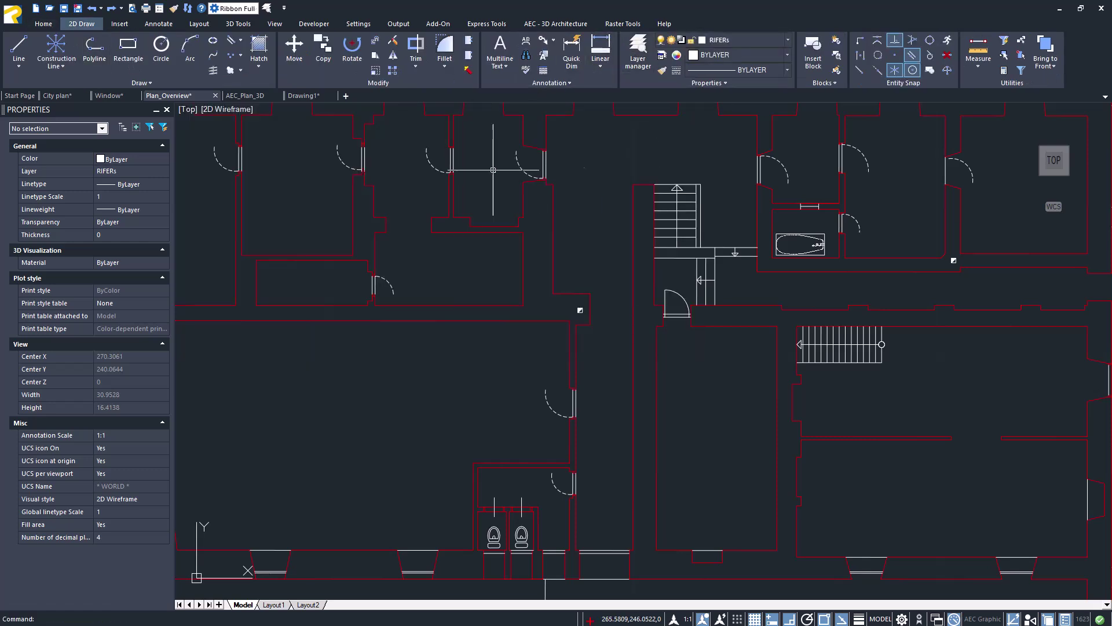
Hatch two wall areas with the ANSI31 pattern.
{"action": "left_click", "coordinate": [259, 68]}
{"action": "left_click", "coordinate": [266, 87]}
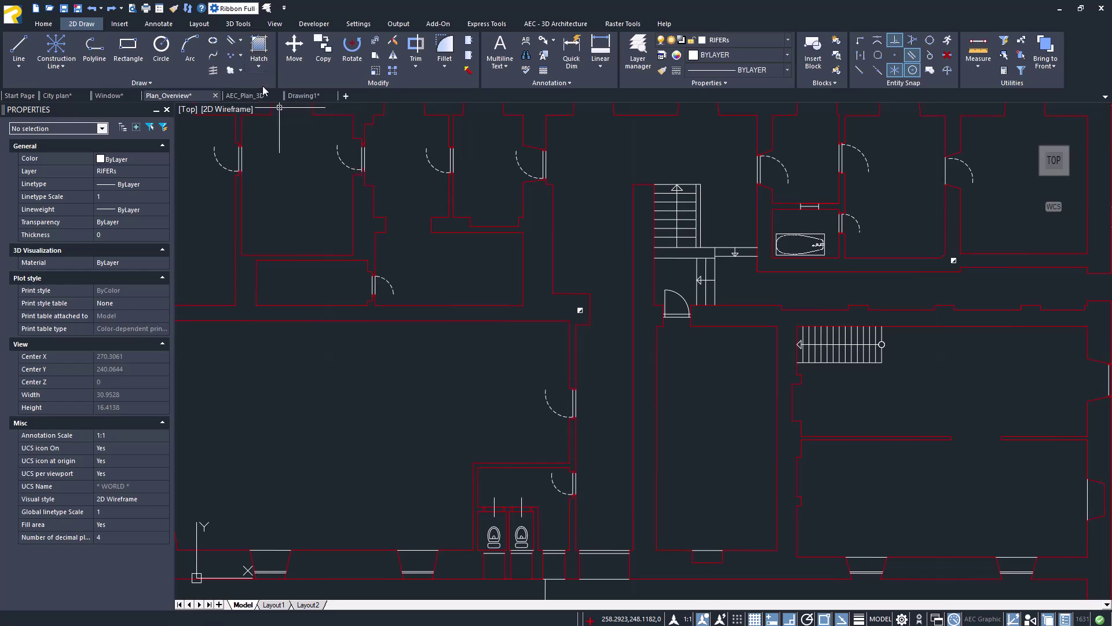
{"action": "left_click", "coordinate": [339, 147]}
{"action": "left_click", "coordinate": [292, 156]}
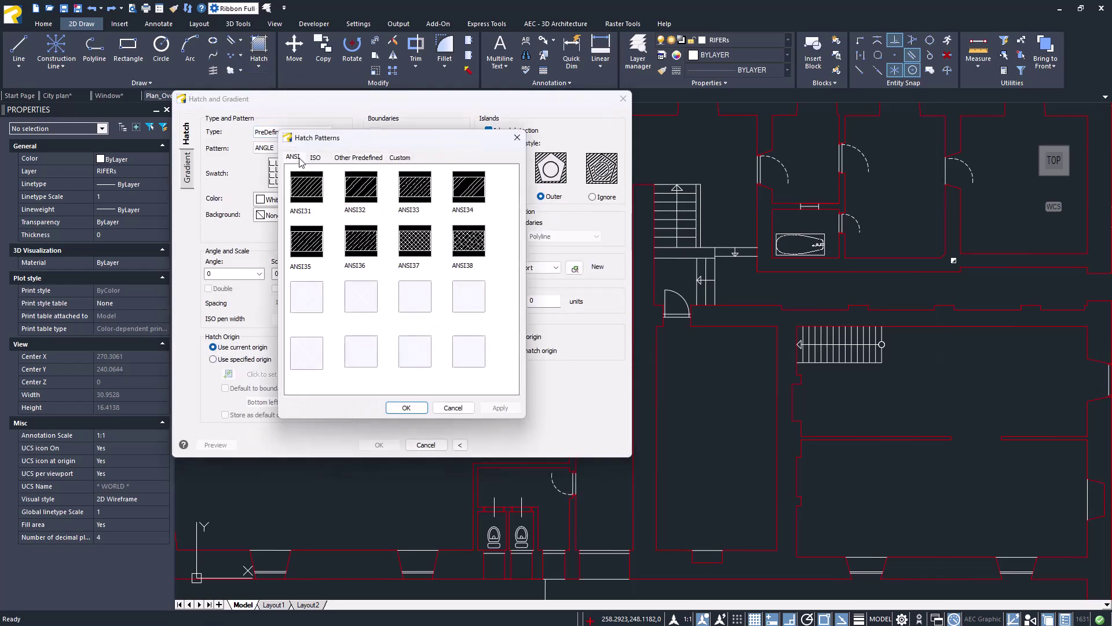
{"action": "left_click", "coordinate": [307, 187]}
{"action": "left_click", "coordinate": [406, 408]}
{"action": "left_click", "coordinate": [383, 131]}
{"action": "left_click", "coordinate": [424, 315]}
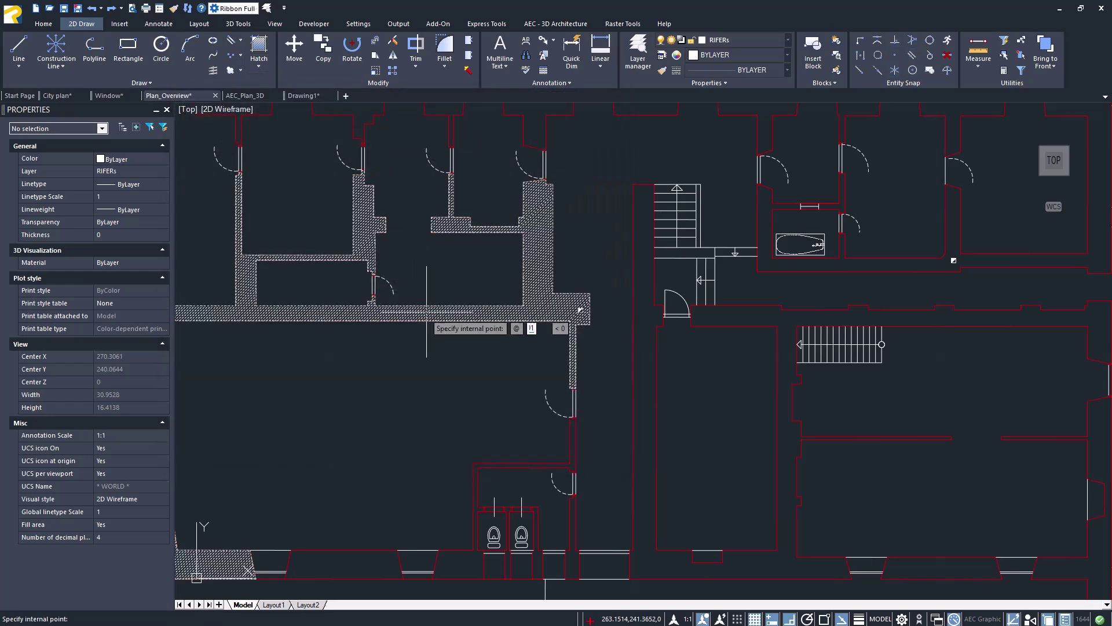
{"action": "left_click", "coordinate": [717, 321]}
{"action": "key", "text": "Return"}
Add the multiline text label 'room1' in the left room.
{"action": "left_click", "coordinate": [158, 23]}
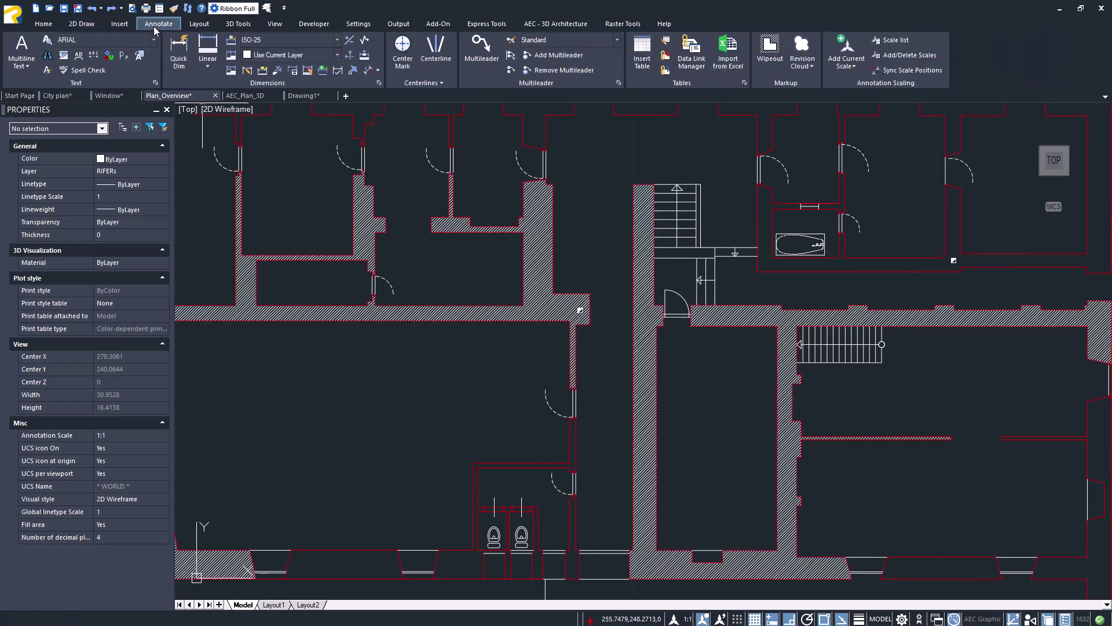
{"action": "left_click", "coordinate": [31, 70]}
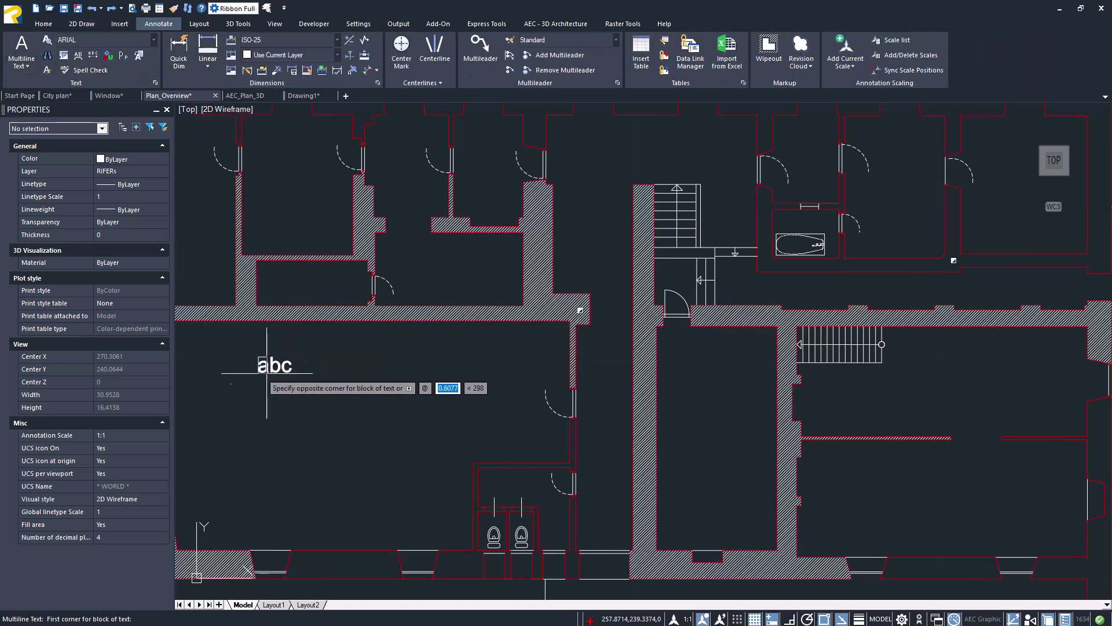
{"action": "left_click", "coordinate": [259, 344]}
{"action": "left_click", "coordinate": [451, 429]}
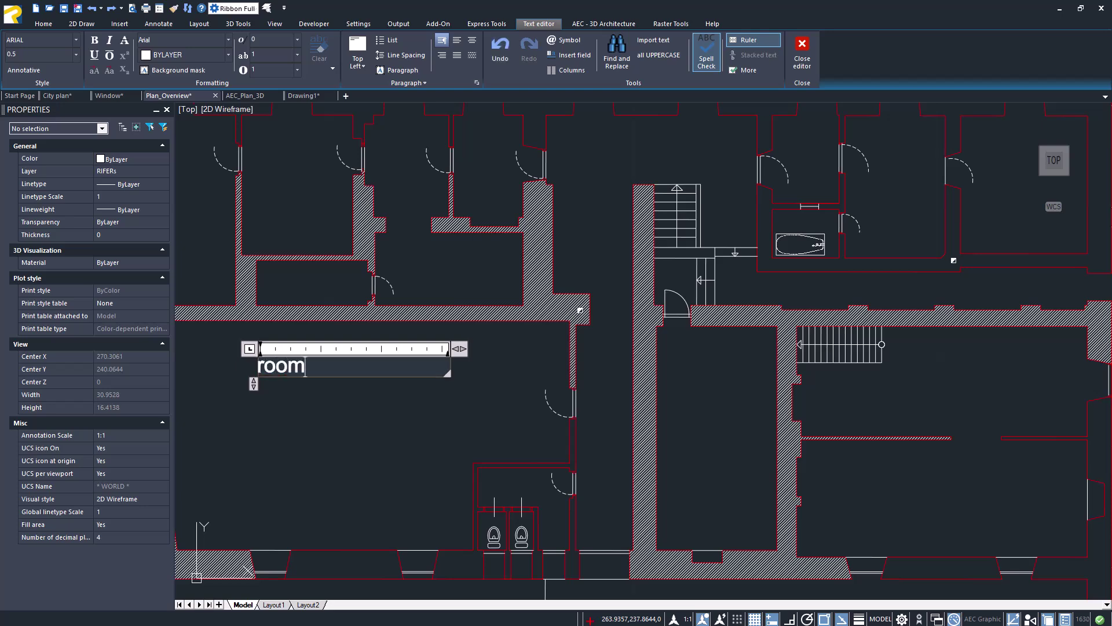
{"action": "left_click", "coordinate": [802, 42]}
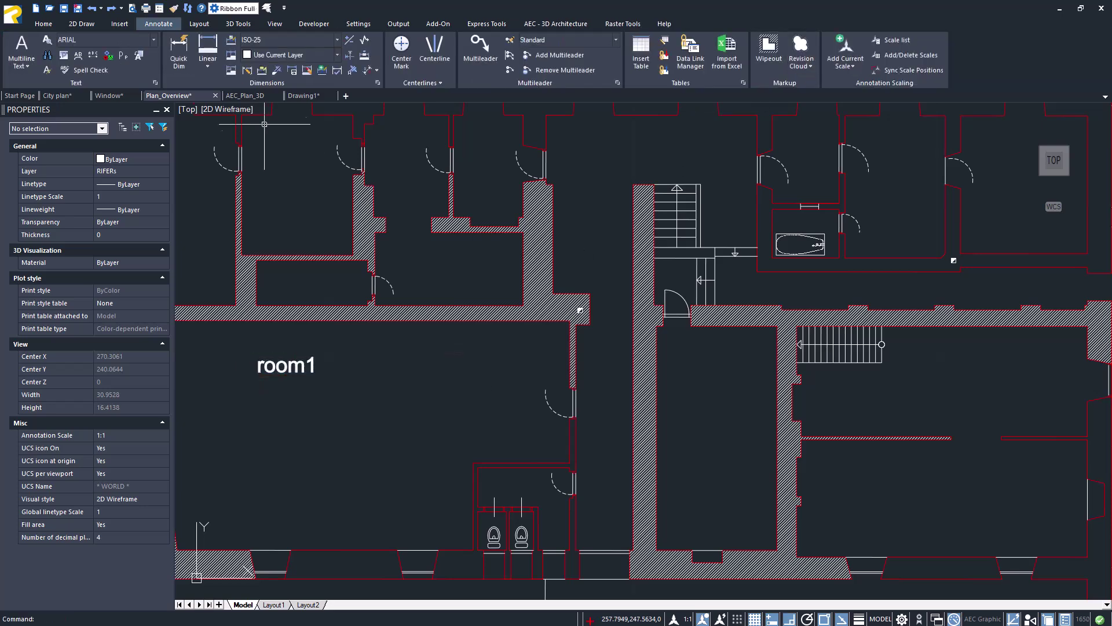
Switch to AEC_Plan_3D, view the mesh type list, and orbit the apartment model.
{"action": "left_click", "coordinate": [263, 97]}
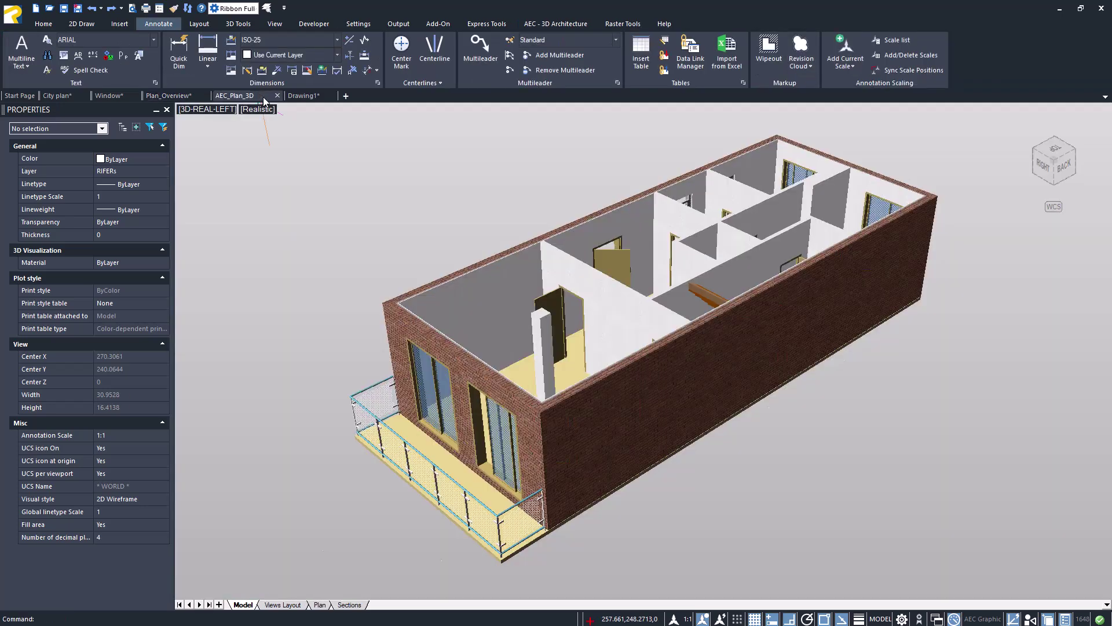
{"action": "left_click", "coordinate": [239, 25]}
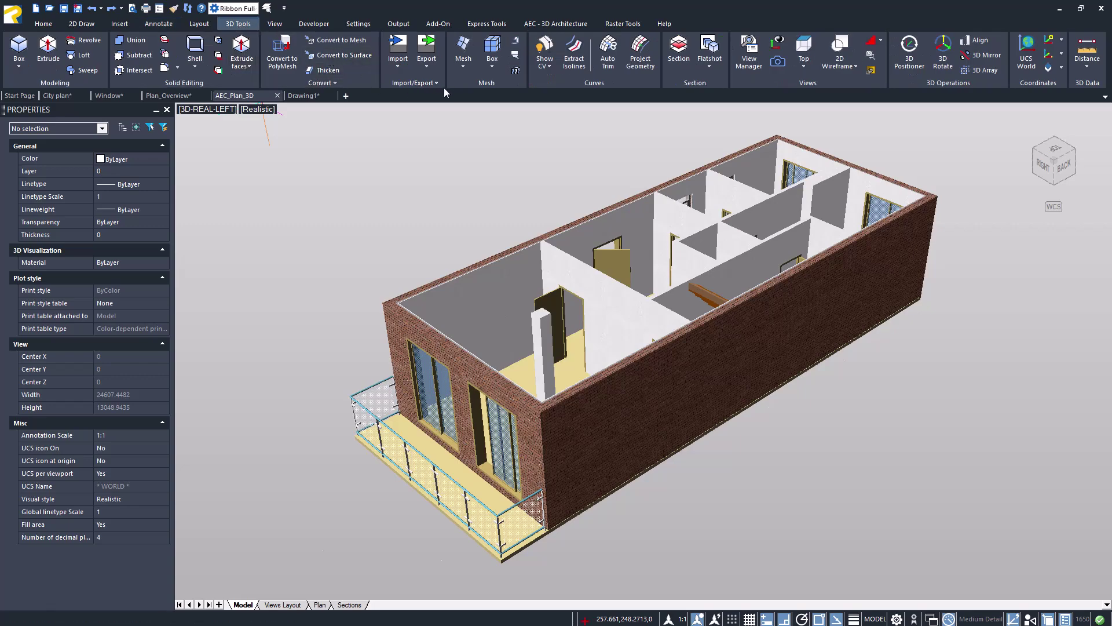
{"action": "left_click", "coordinate": [464, 62]}
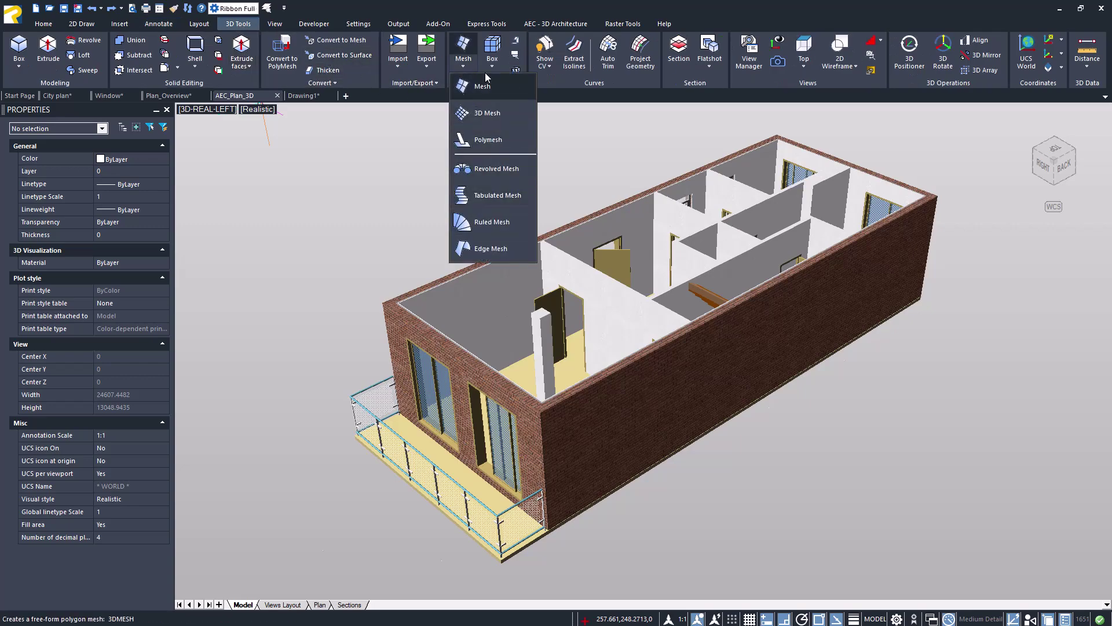
{"action": "middle_click_drag", "start_coordinate": [788, 347], "coordinate": [818, 354], "text": "shift"}
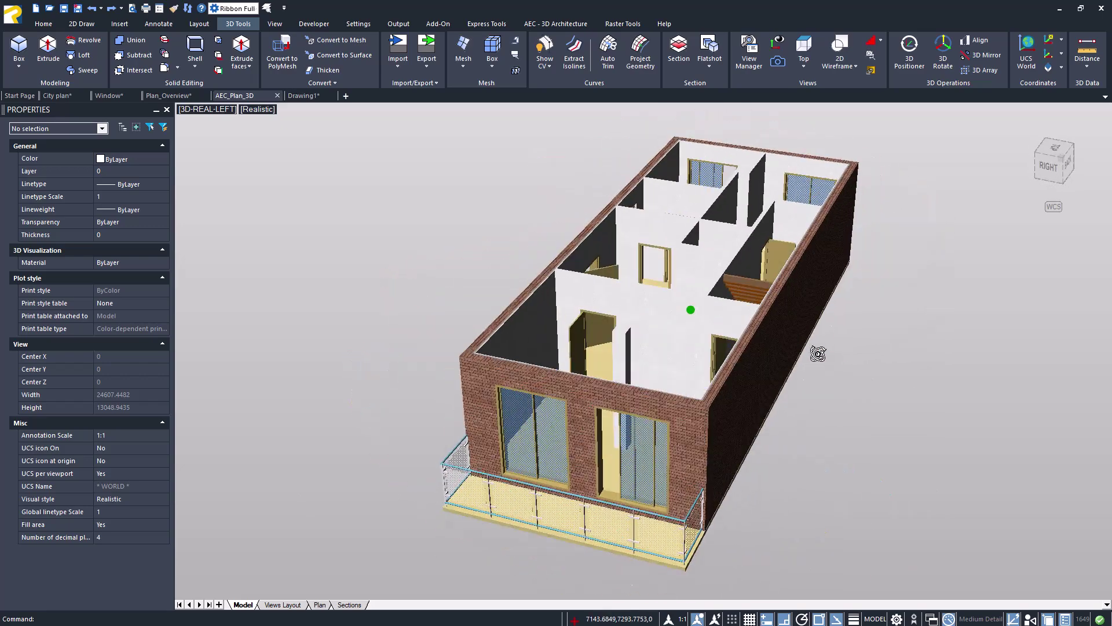
On the Views Layout sheet, set the Plot print style table to Monochrome.ctb.
{"action": "left_click", "coordinate": [282, 605]}
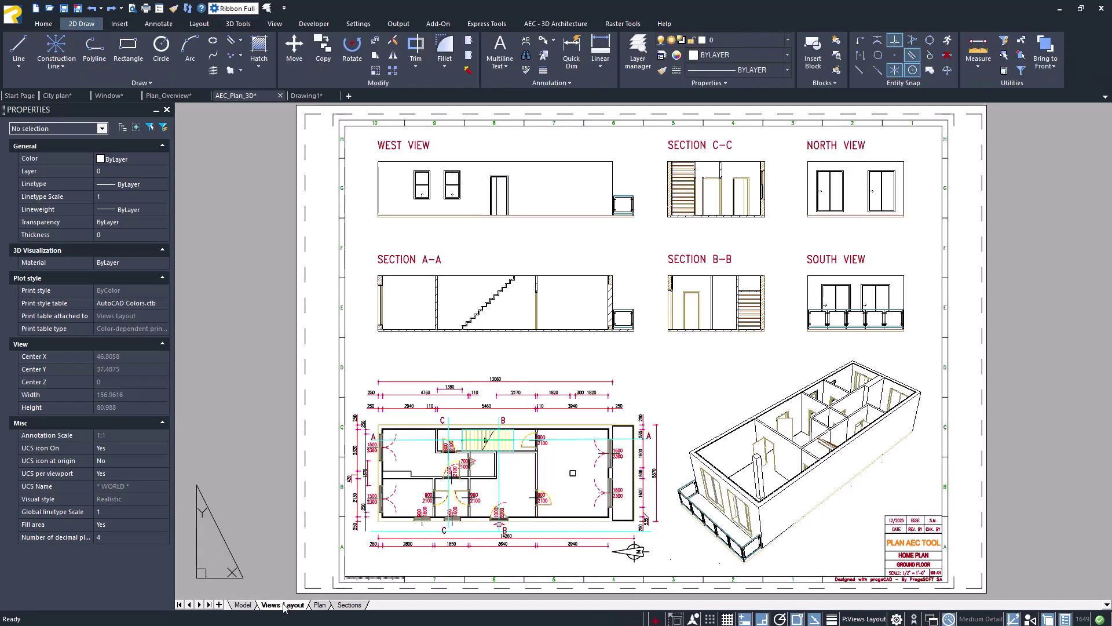
{"action": "left_click", "coordinate": [399, 24]}
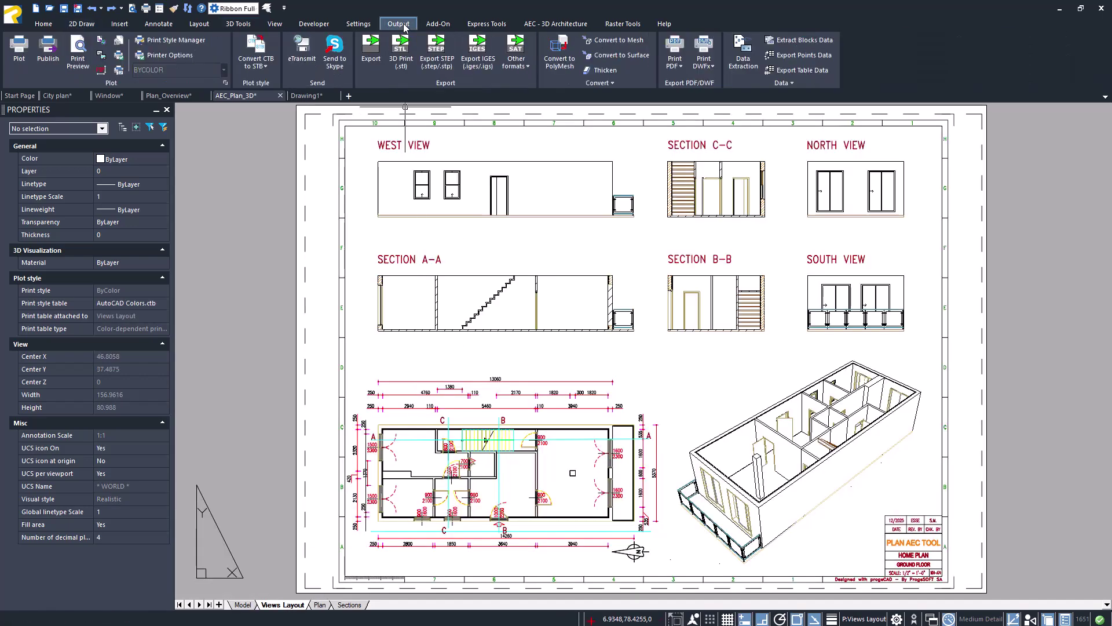
{"action": "left_click", "coordinate": [23, 54]}
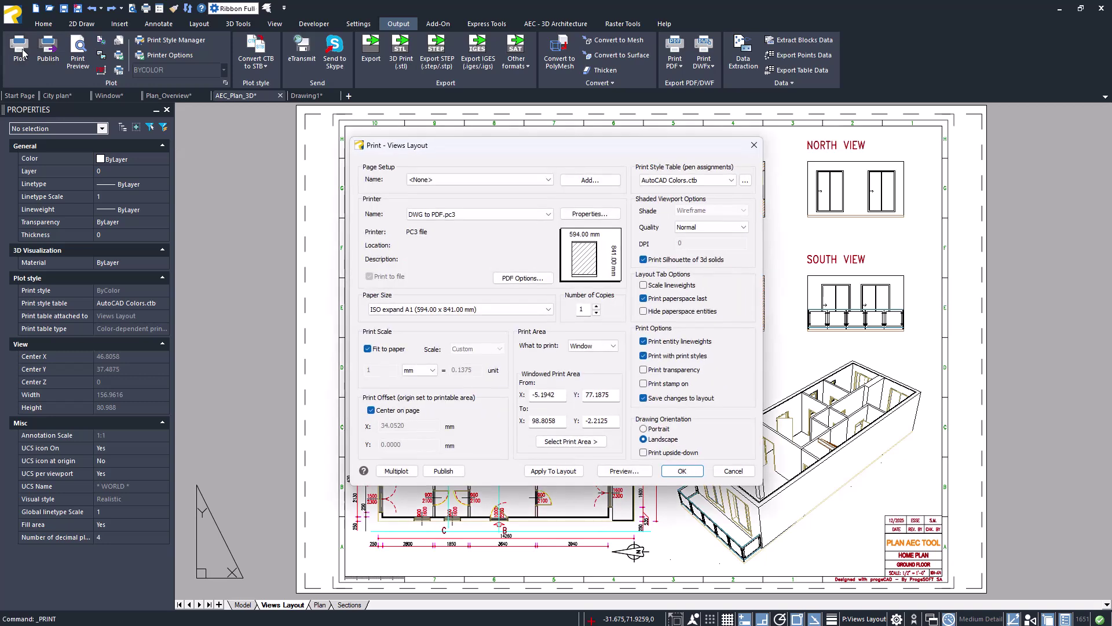
{"action": "left_click", "coordinate": [733, 180]}
{"action": "left_click", "coordinate": [666, 231]}
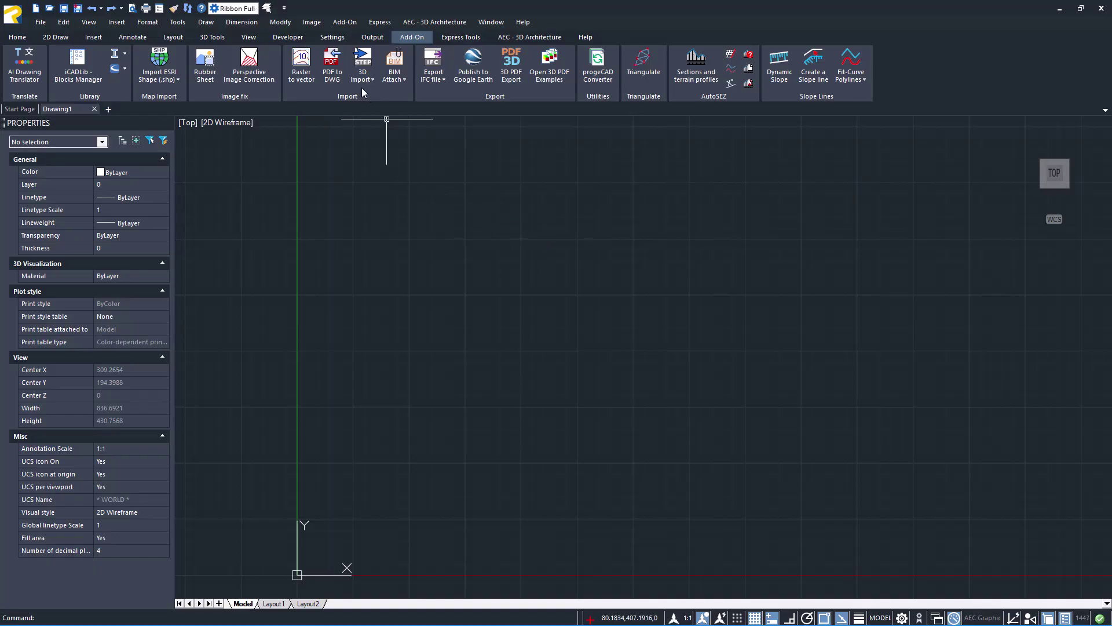
Convert plane.pdf to DWG with PDF2CAD, then zoom in and select a triangular polyline.
{"action": "left_click", "coordinate": [331, 65]}
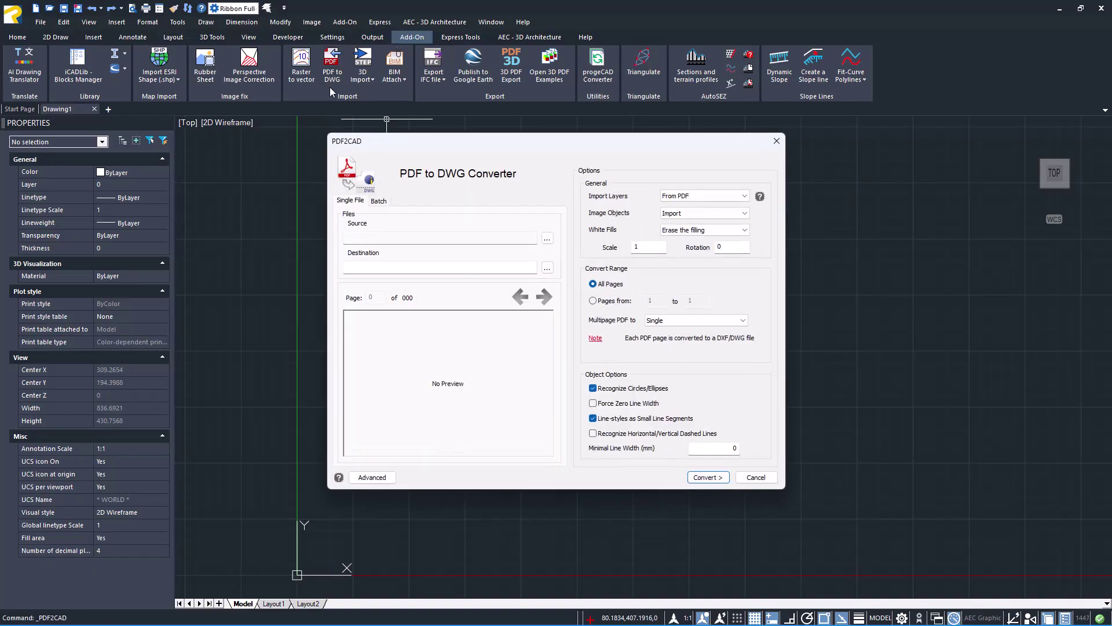
{"action": "left_click", "coordinate": [547, 240]}
{"action": "left_click", "coordinate": [548, 242]}
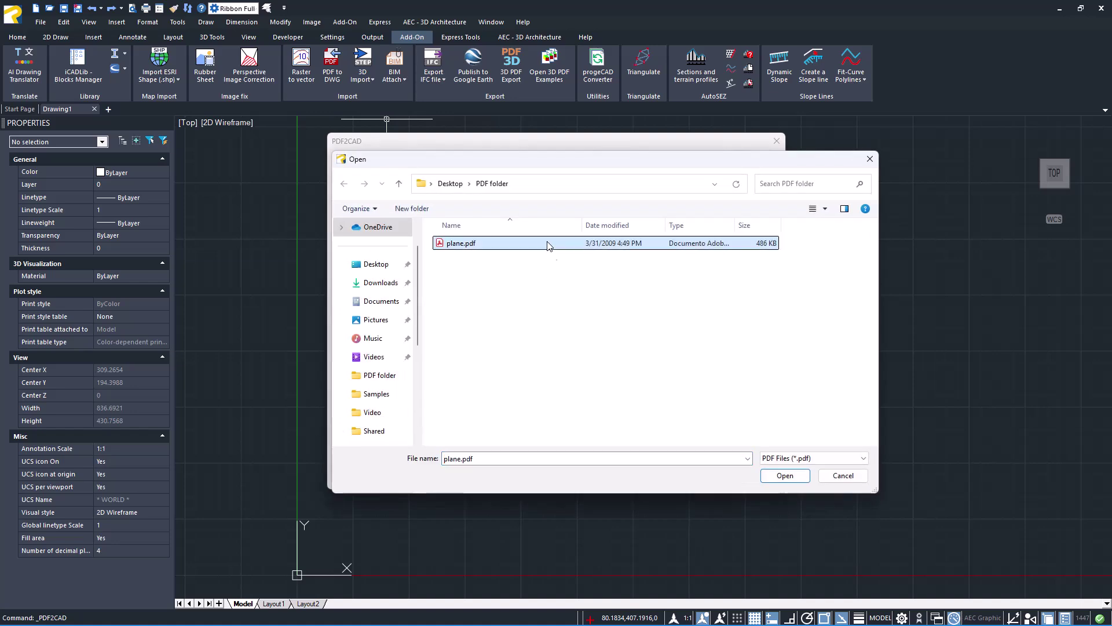
{"action": "left_click", "coordinate": [778, 478]}
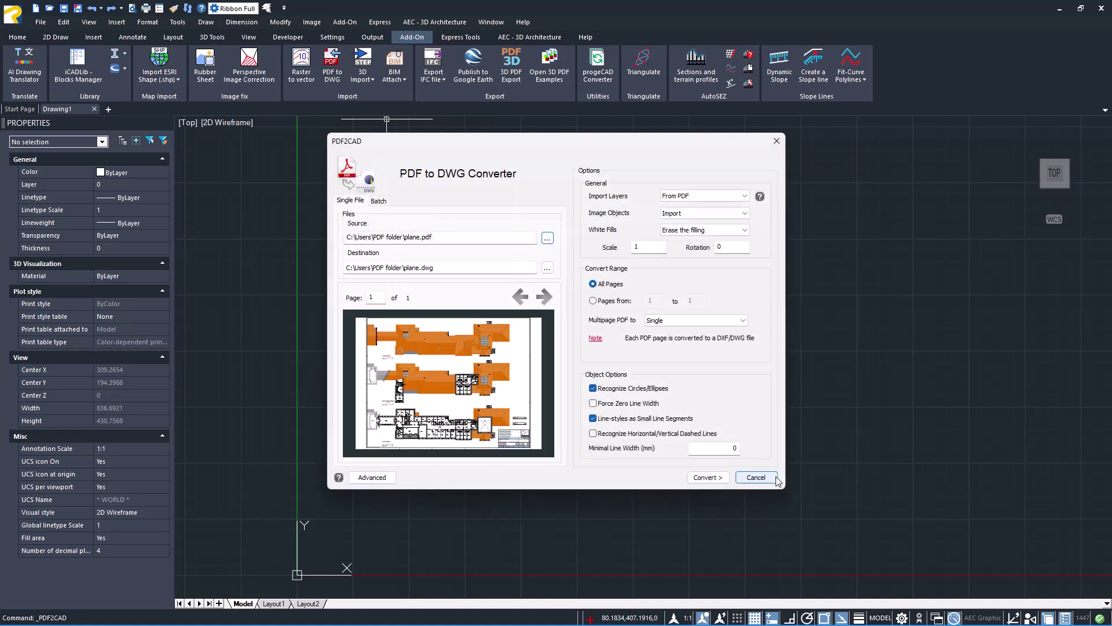
{"action": "left_click", "coordinate": [707, 478]}
{"action": "scroll", "coordinate": [710, 548], "scroll_direction": "up", "scroll_amount": 8}
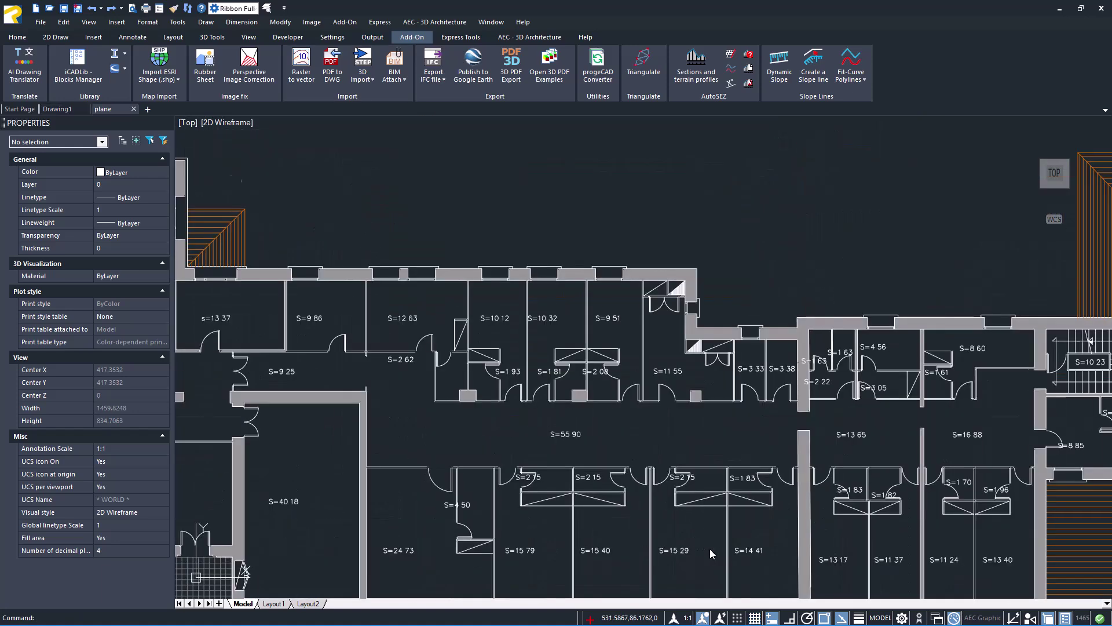
{"action": "left_click", "coordinate": [693, 480]}
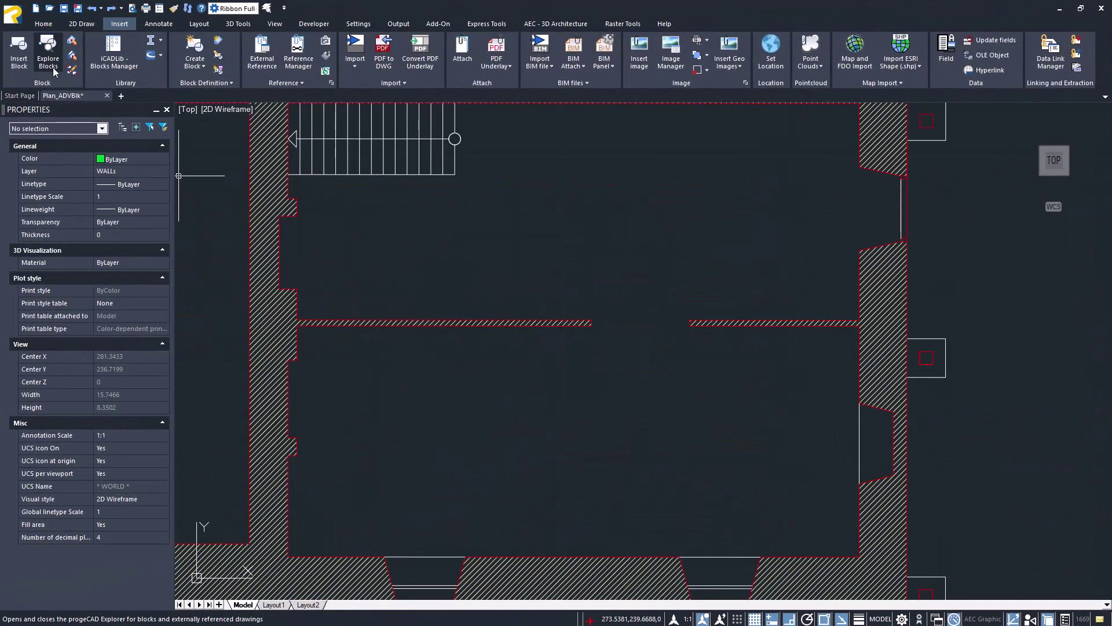
Insert the Table 05 block below the stairs at 90° rotation, set to Table 3 - Top View.
{"action": "left_click", "coordinate": [53, 70]}
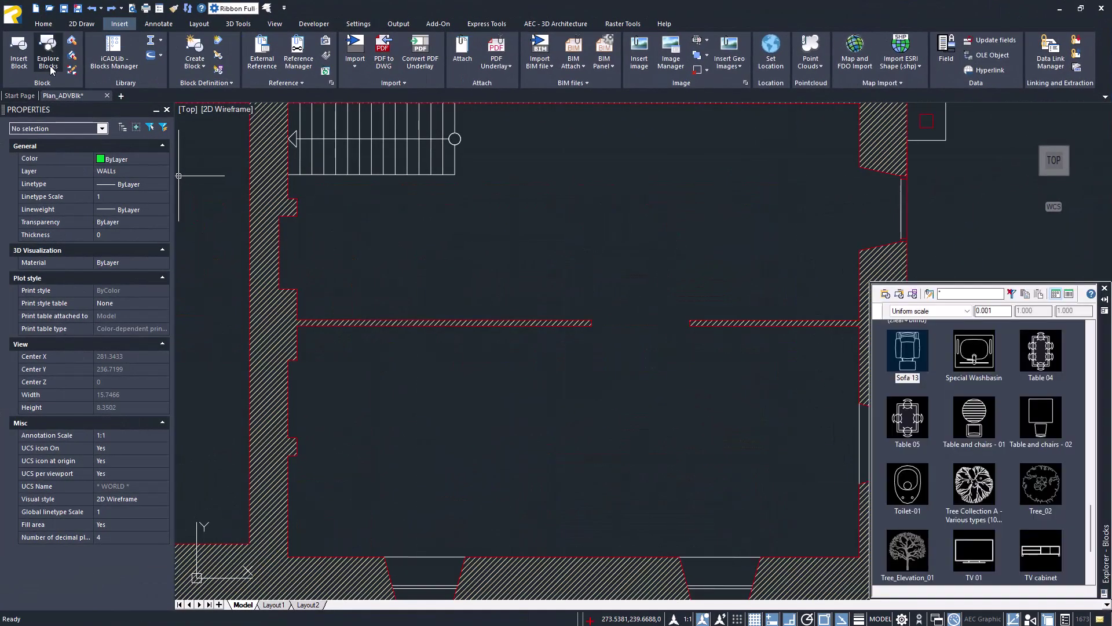
{"action": "left_click", "coordinate": [907, 425]}
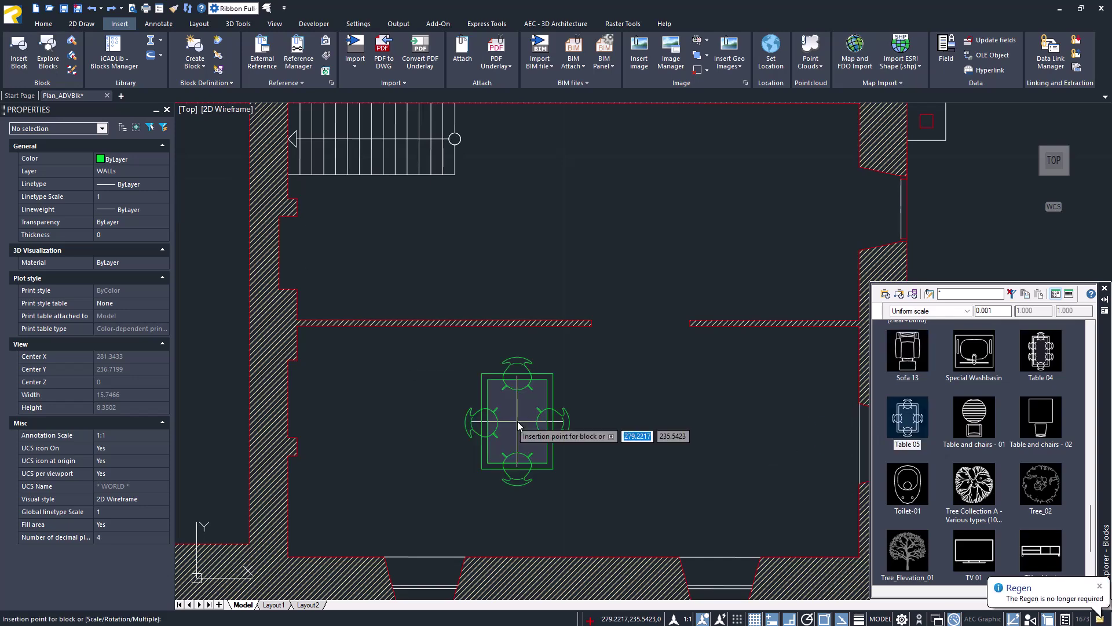
{"action": "left_click", "coordinate": [517, 421]}
{"action": "left_click", "coordinate": [516, 413]}
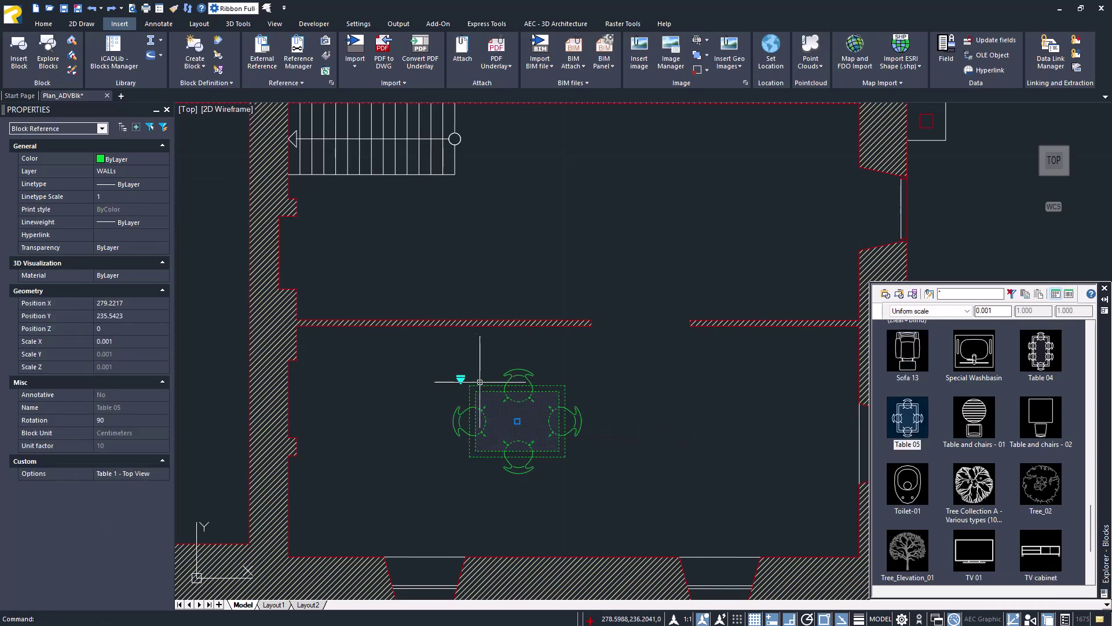
{"action": "left_click", "coordinate": [461, 378]}
{"action": "left_click", "coordinate": [516, 418]}
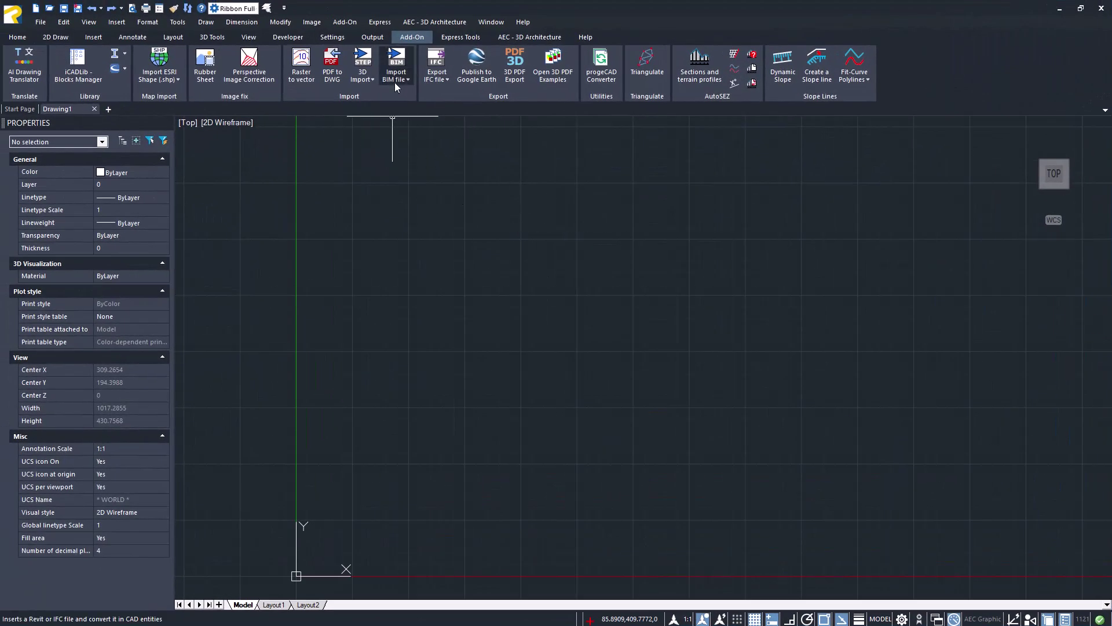
Import Sample1.rvt as a BIM model and orbit the house to a new angle.
{"action": "left_click", "coordinate": [395, 83]}
{"action": "left_click", "coordinate": [433, 125]}
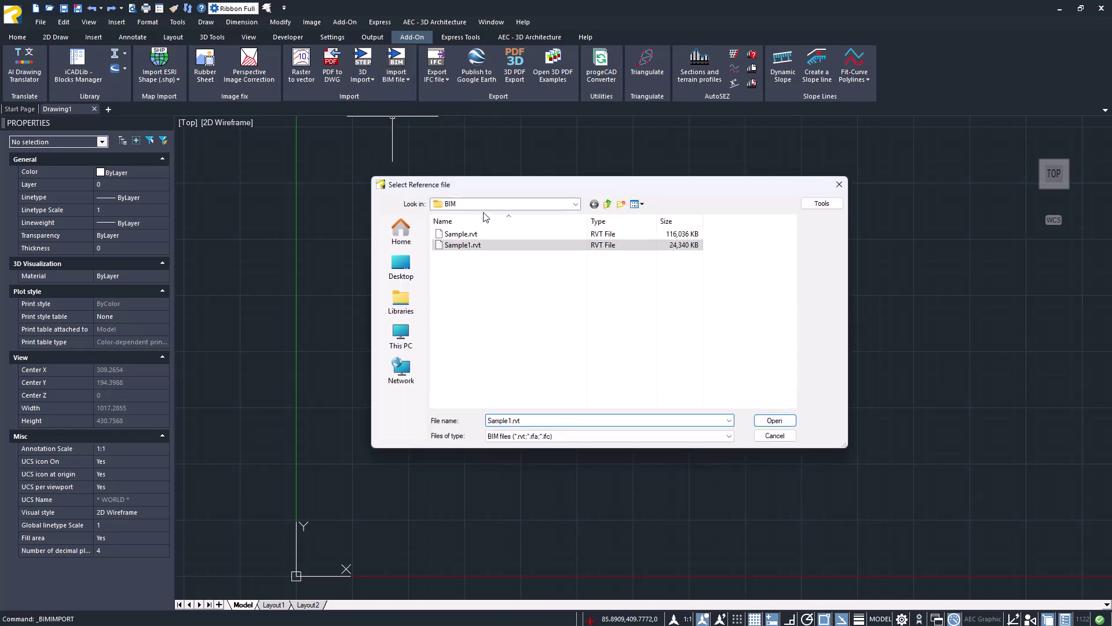
{"action": "left_click", "coordinate": [496, 245]}
{"action": "left_click", "coordinate": [772, 420]}
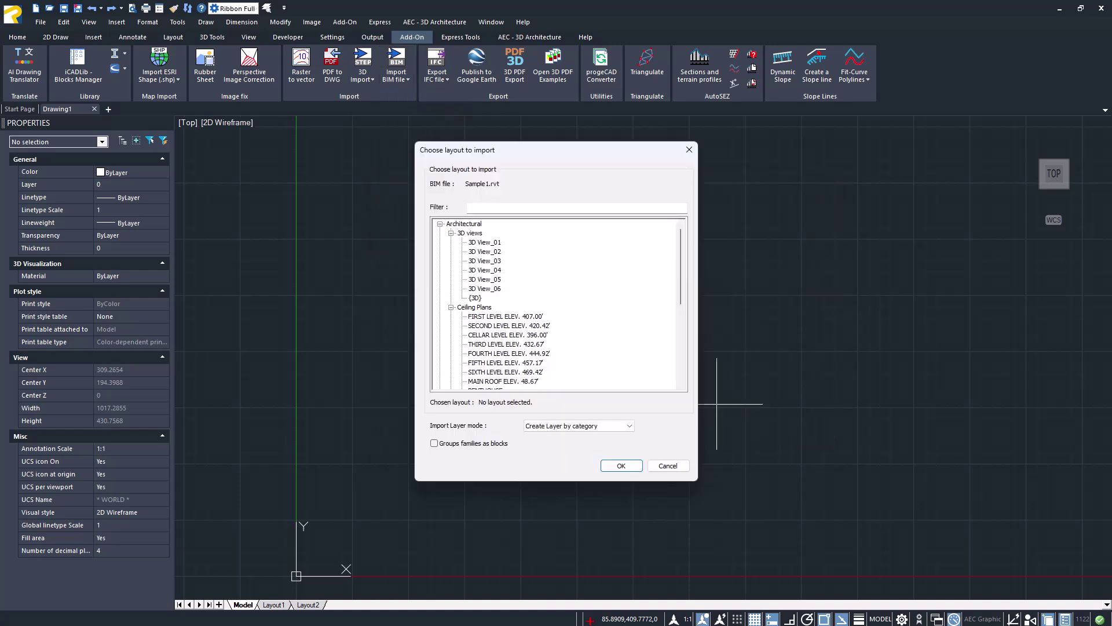
{"action": "left_click", "coordinate": [620, 465]}
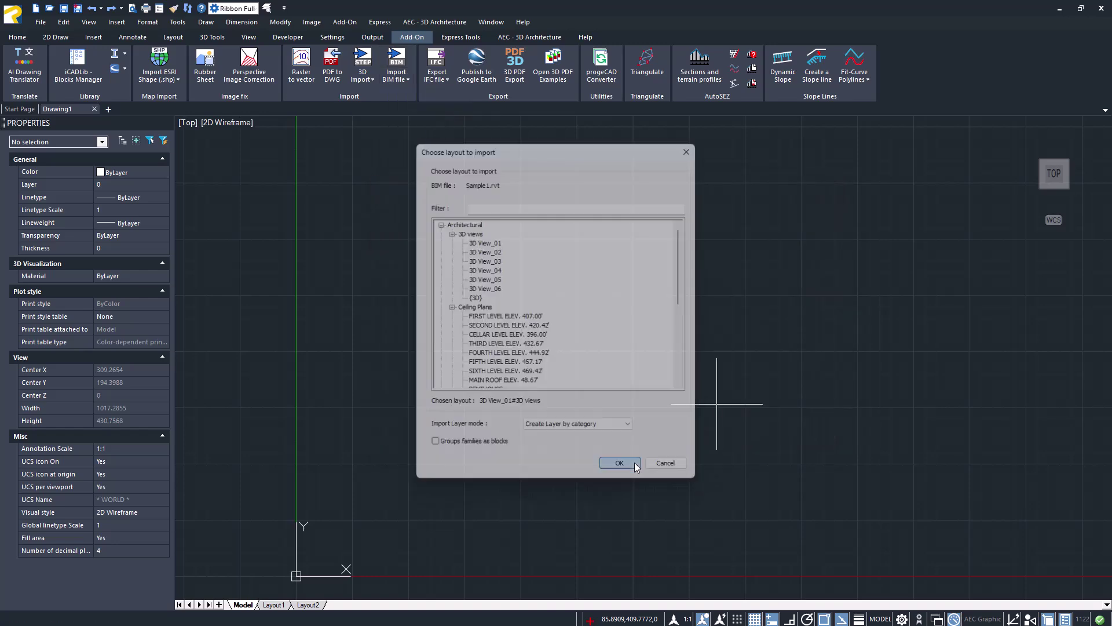
{"action": "middle_click_drag", "start_coordinate": [657, 401], "coordinate": [659, 464], "text": "shift"}
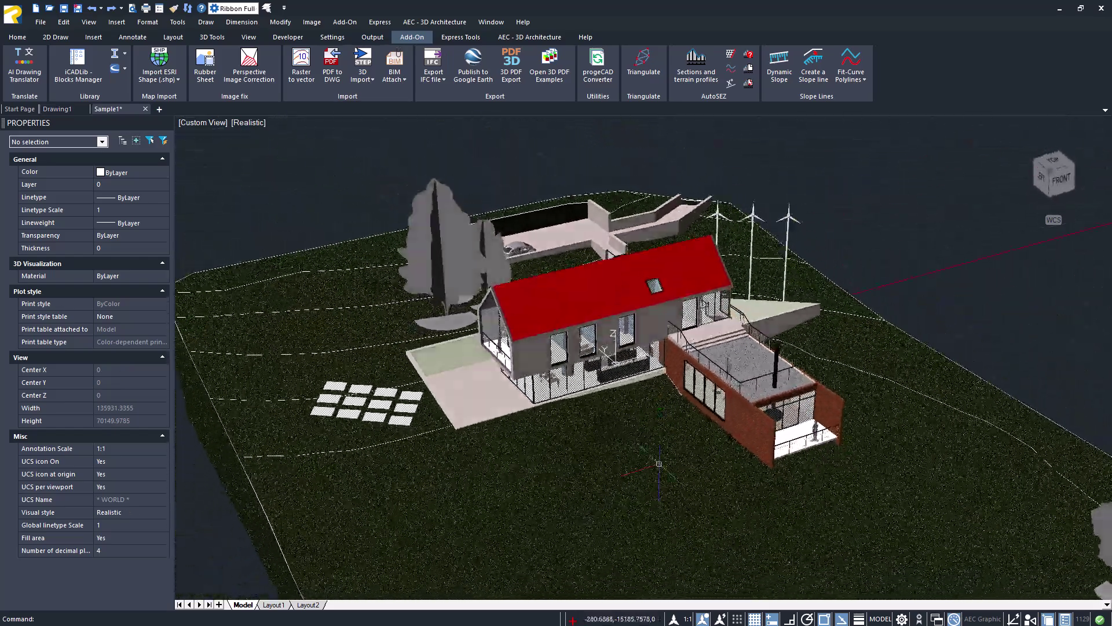
{"action": "left_click", "coordinate": [433, 77]}
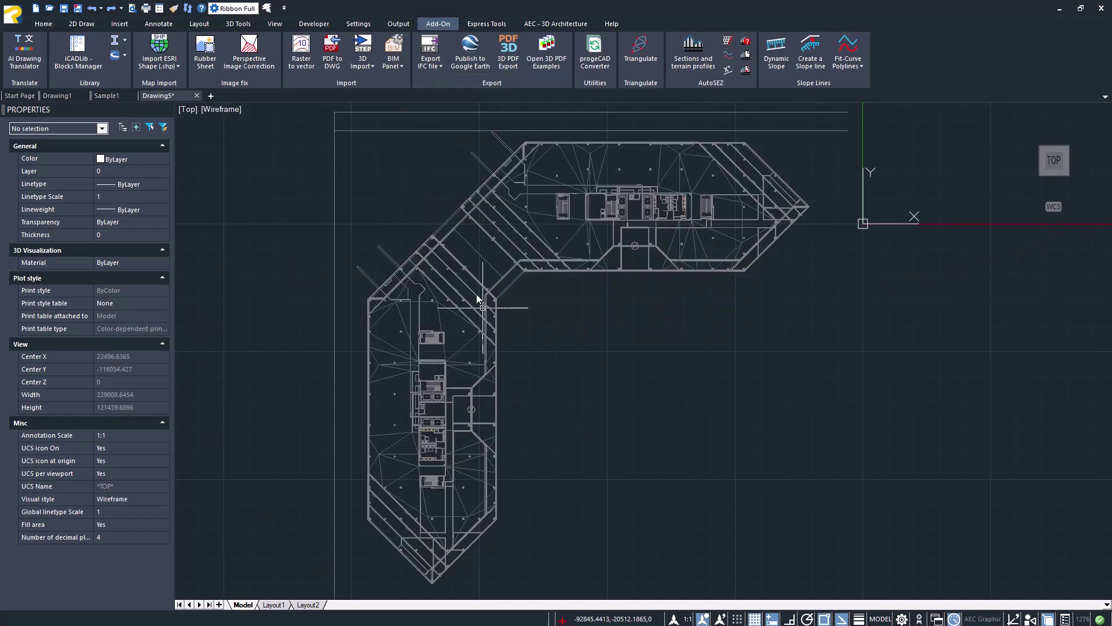
Show the BIM Properties panel with its levels hierarchy and element categories.
{"action": "left_click", "coordinate": [393, 62]}
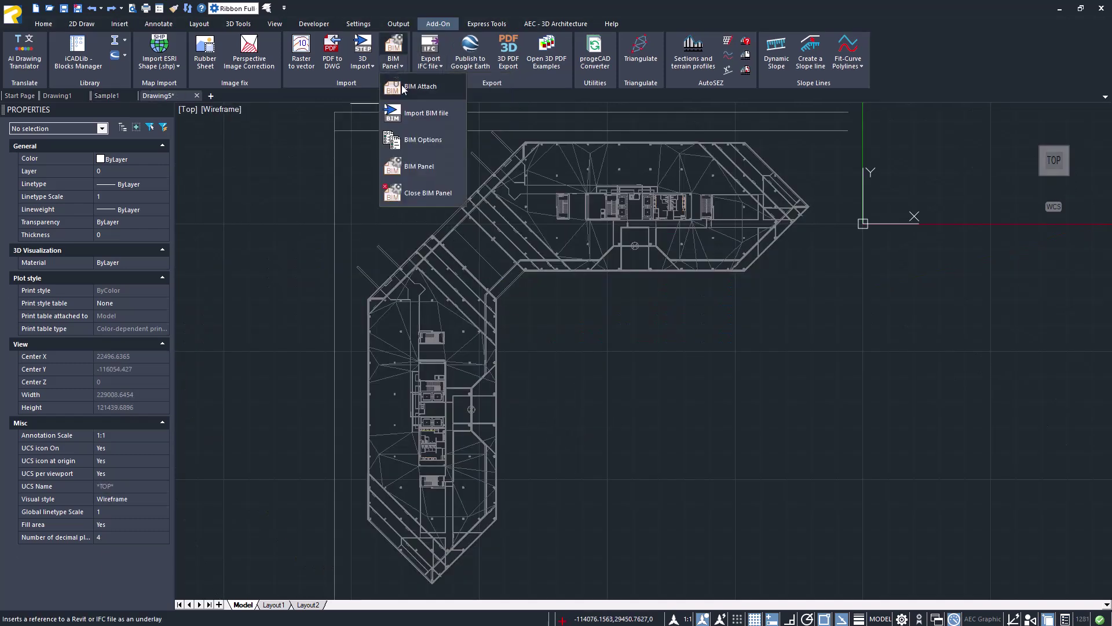
{"action": "left_click", "coordinate": [425, 167]}
{"action": "left_click", "coordinate": [1029, 132]}
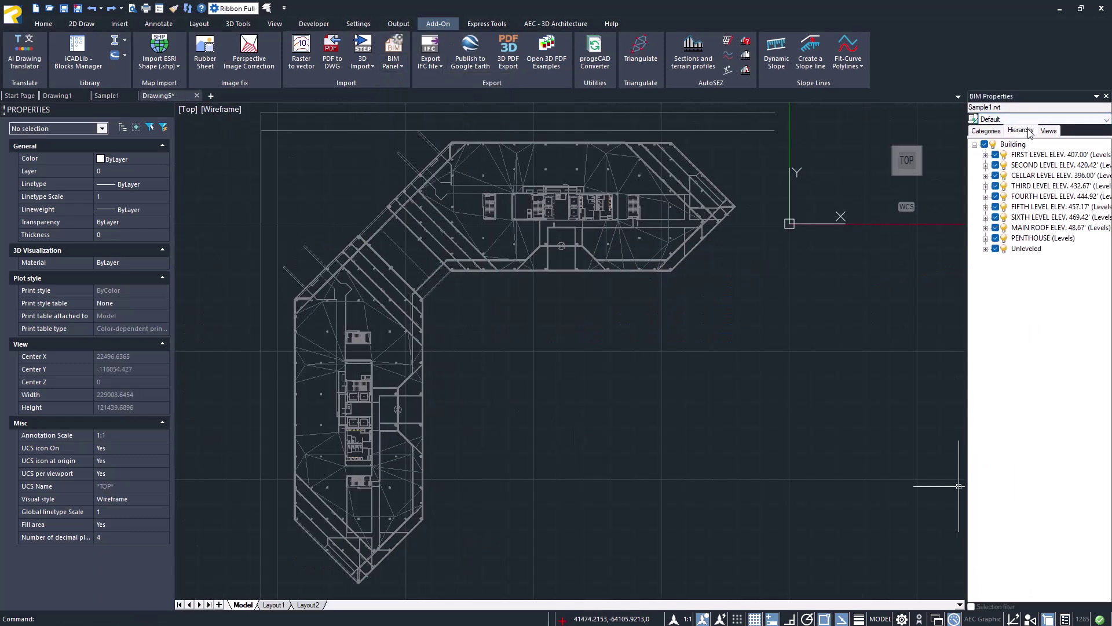
{"action": "left_click", "coordinate": [992, 132]}
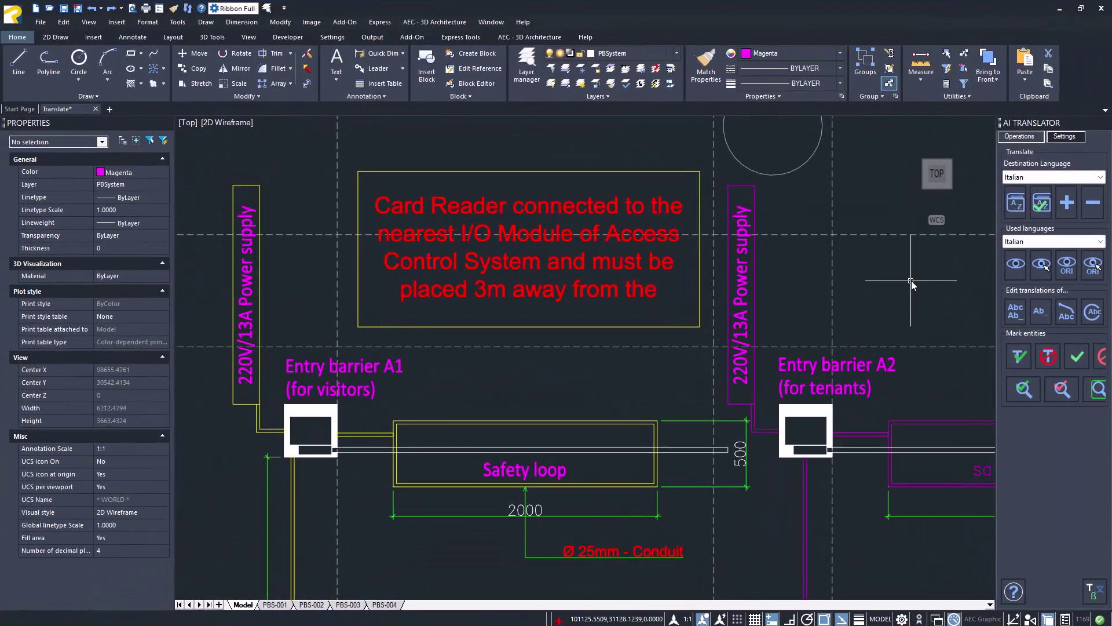
Translate the red Card Reader note into Italian with the AI Translator.
{"action": "left_click", "coordinate": [1016, 270]}
{"action": "left_click", "coordinate": [689, 269]}
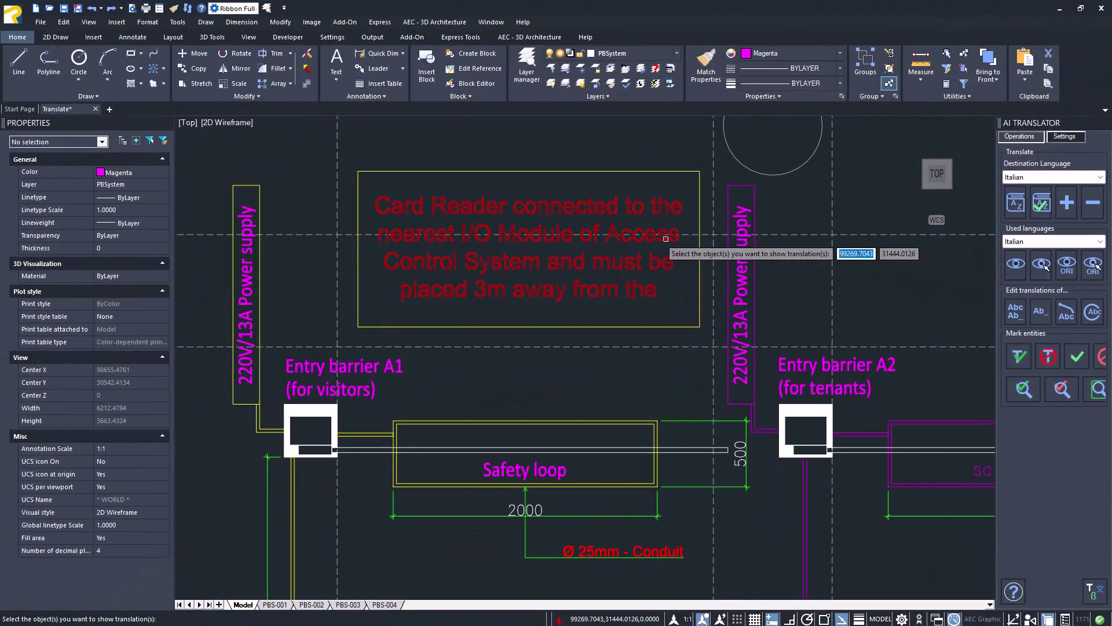
{"action": "key", "text": "Return"}
Set the used language to Japanese and display the note's Japanese translation.
{"action": "left_click", "coordinate": [1042, 241]}
{"action": "left_click", "coordinate": [1025, 258]}
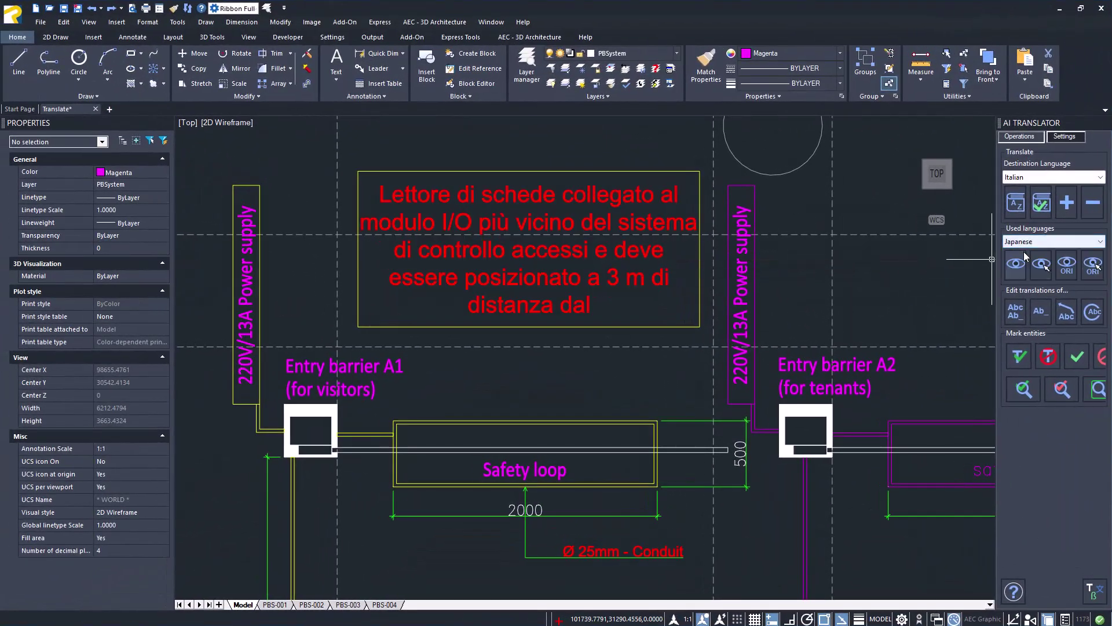
{"action": "left_click", "coordinate": [1041, 267]}
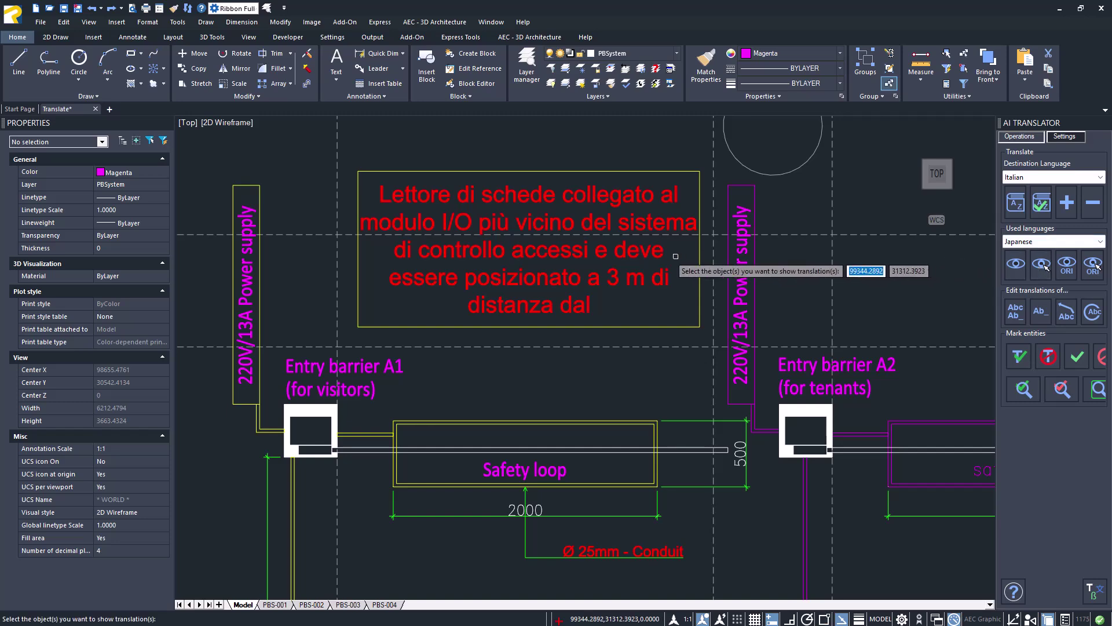
{"action": "left_click", "coordinate": [641, 250]}
{"action": "key", "text": "Return"}
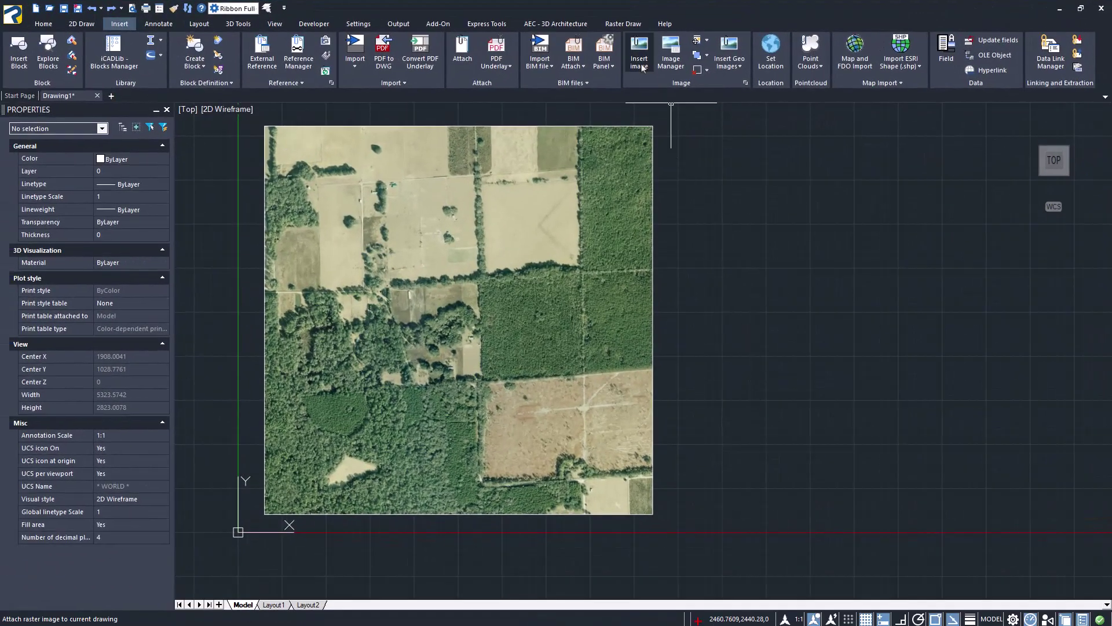
Insert ripplecreek_tm5_2011246_geo.tif as a geo image at its georeferenced position and select it.
{"action": "left_click", "coordinate": [640, 54]}
{"action": "left_click", "coordinate": [834, 433]}
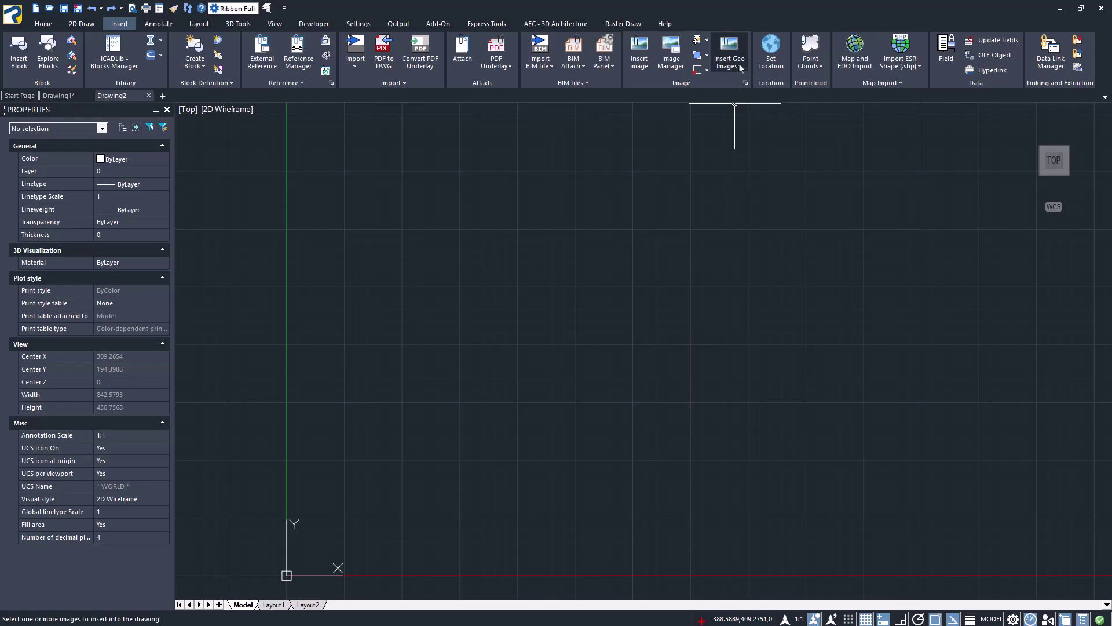
{"action": "left_click", "coordinate": [731, 60]}
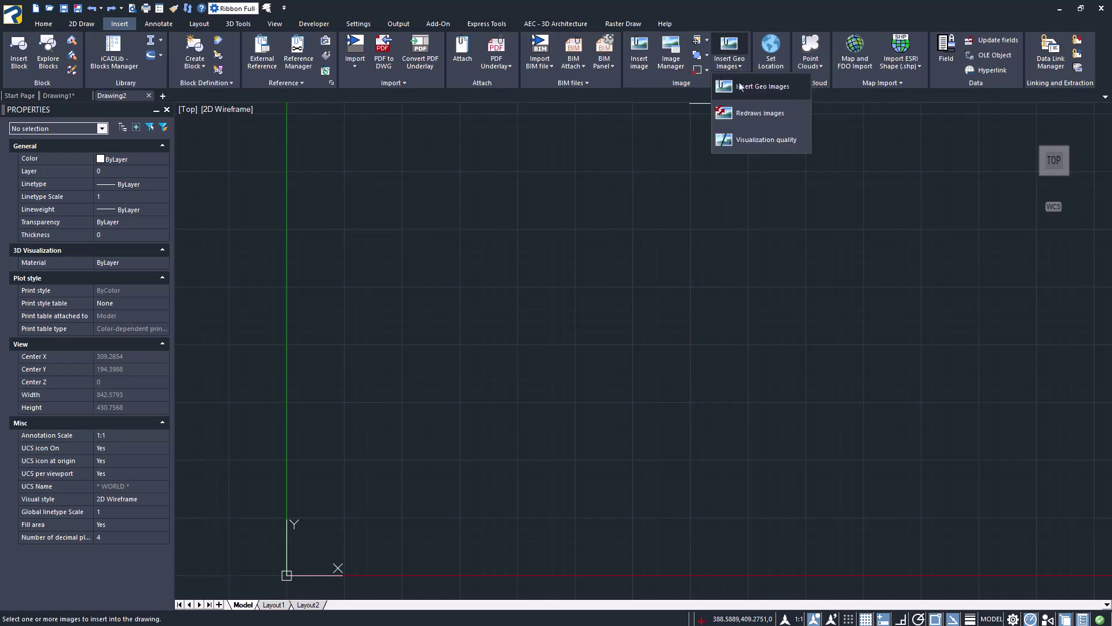
{"action": "left_click", "coordinate": [741, 86]}
{"action": "left_click", "coordinate": [696, 231]}
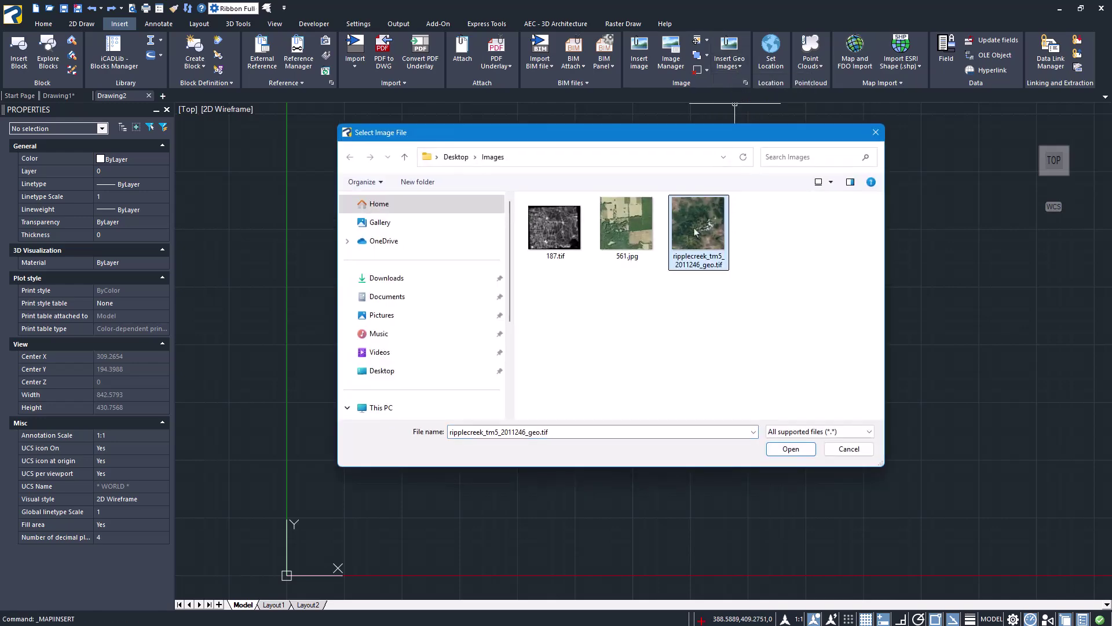
{"action": "left_click", "coordinate": [792, 450]}
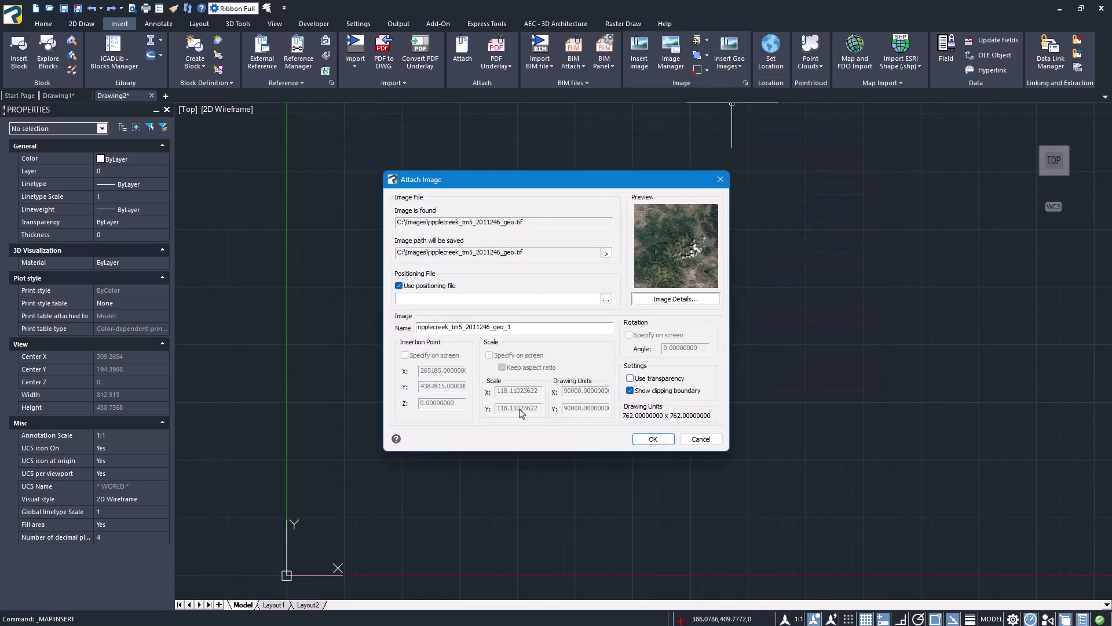
{"action": "left_click", "coordinate": [653, 439]}
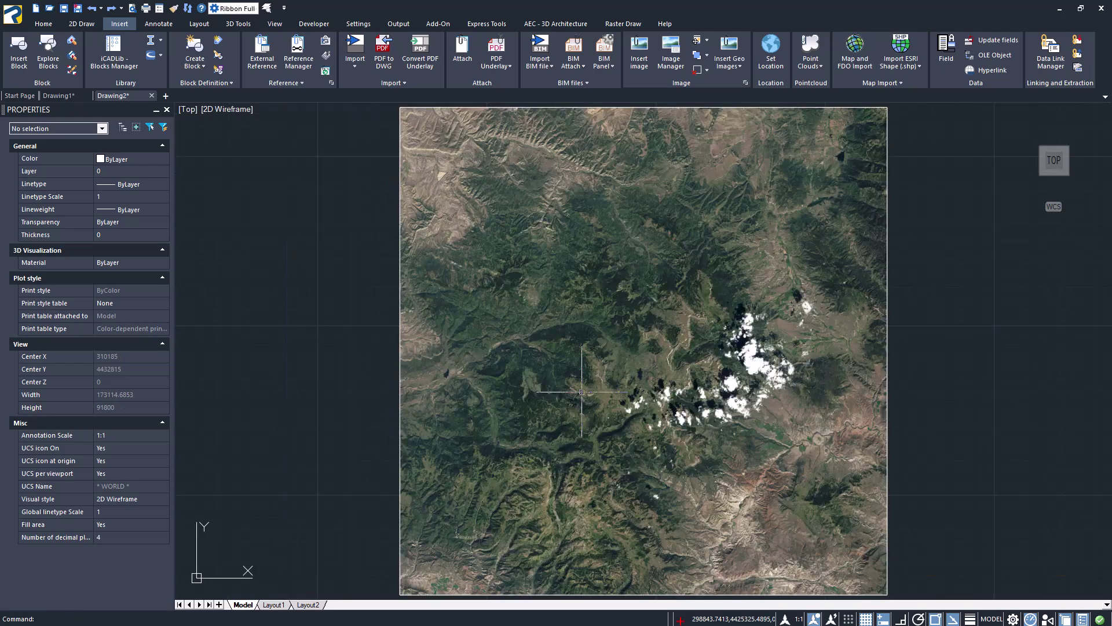
{"action": "scroll", "coordinate": [846, 441], "scroll_direction": "up", "scroll_amount": 2}
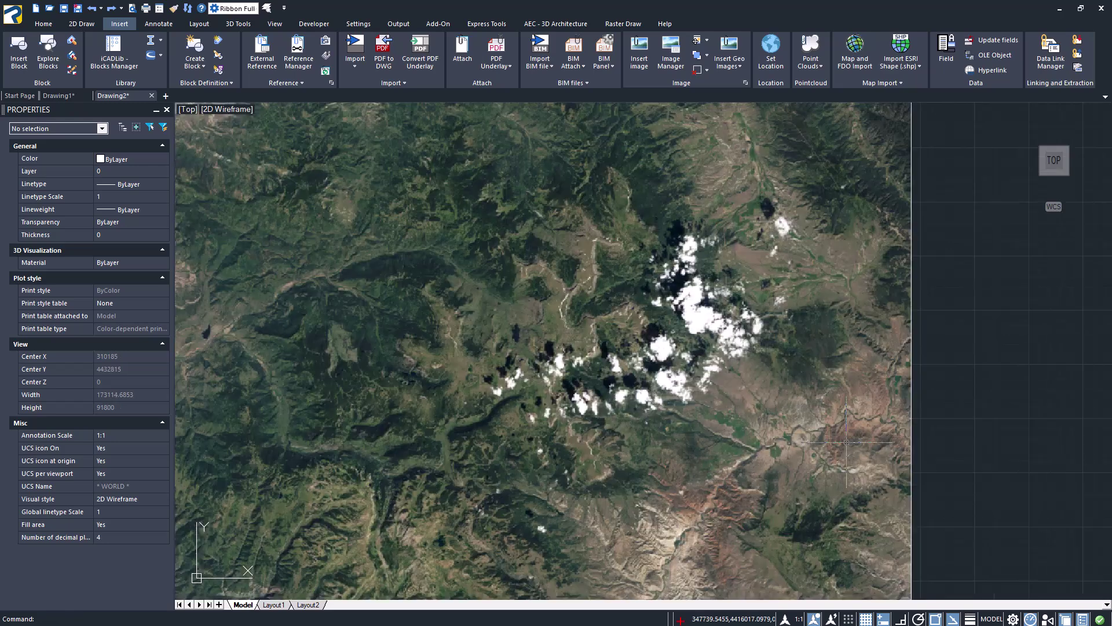
{"action": "left_click", "coordinate": [911, 404]}
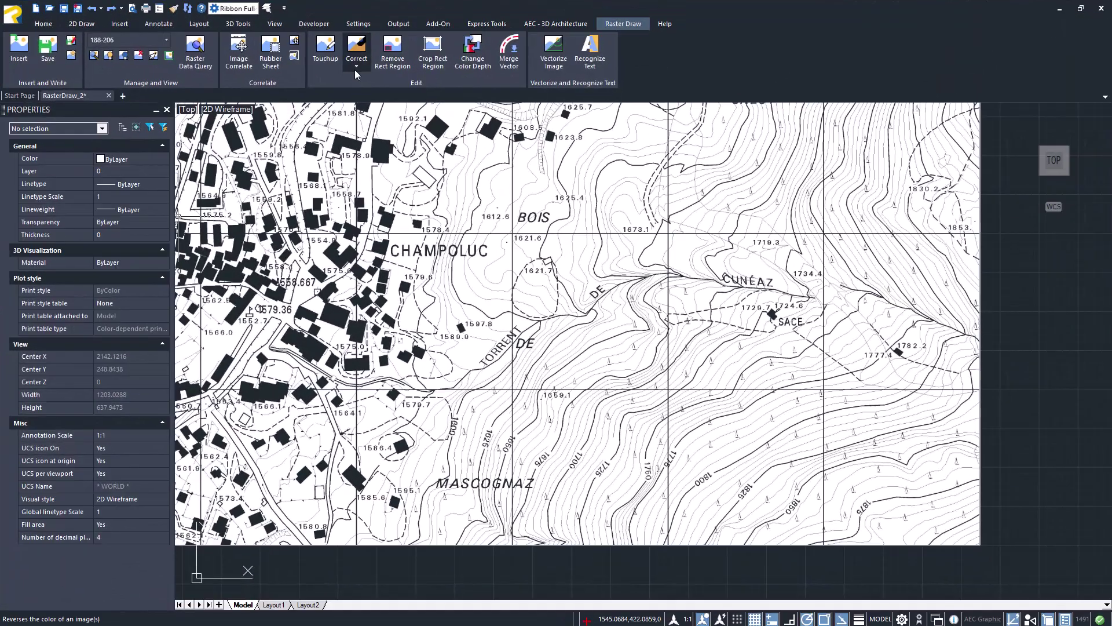
Invert the scanned map's colours and mirror the wall-section image top to bottom.
{"action": "left_click", "coordinate": [502, 170]}
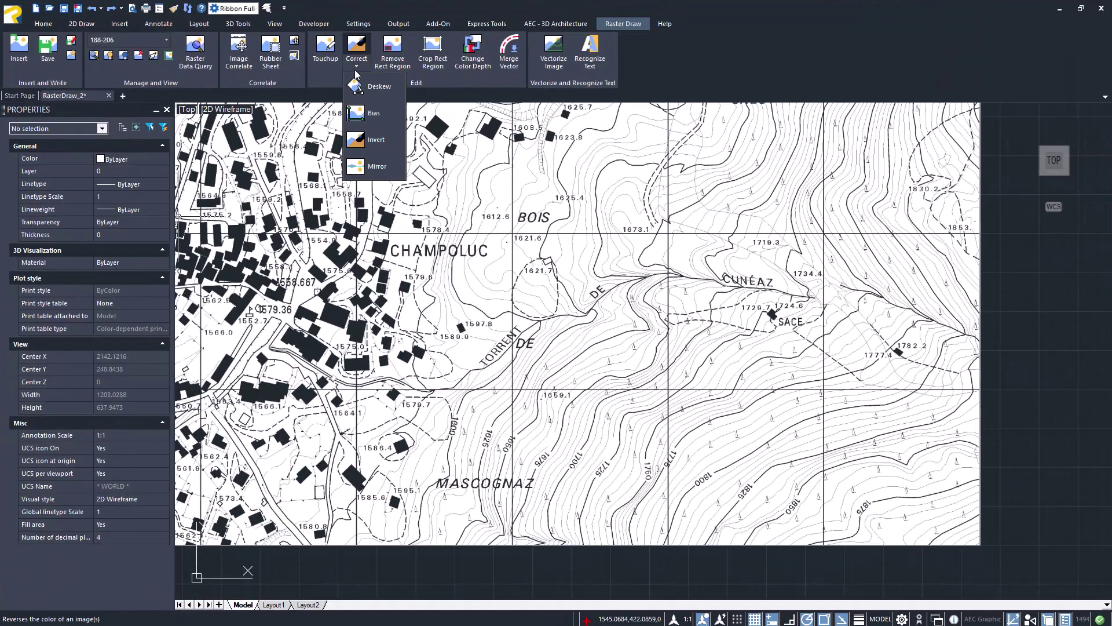
{"action": "left_click", "coordinate": [384, 141]}
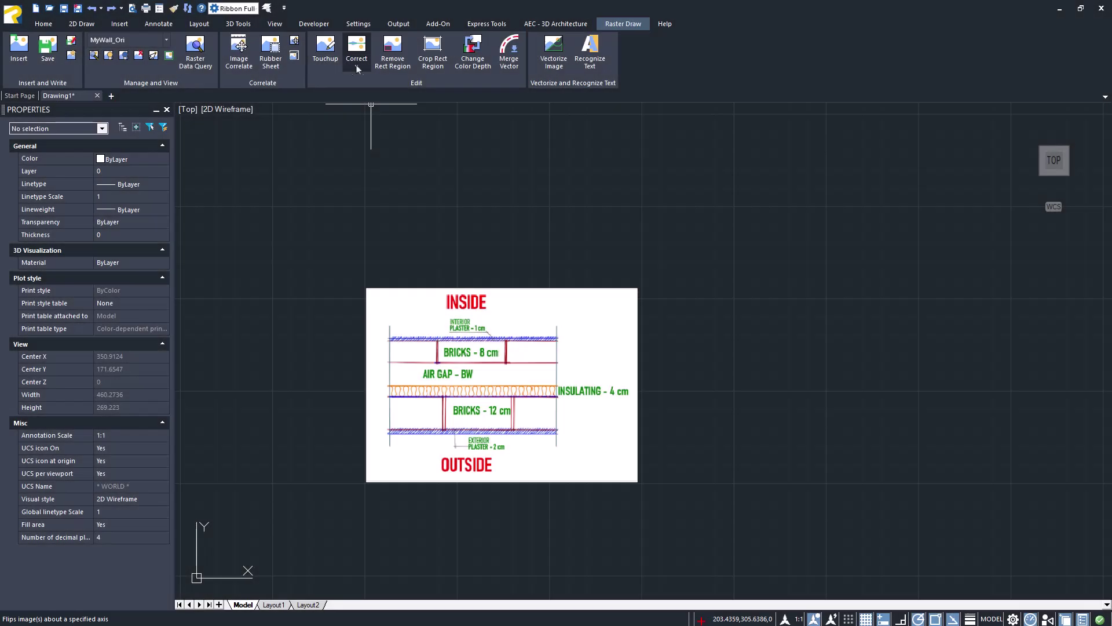
{"action": "left_click", "coordinate": [356, 58]}
{"action": "left_click", "coordinate": [371, 168]}
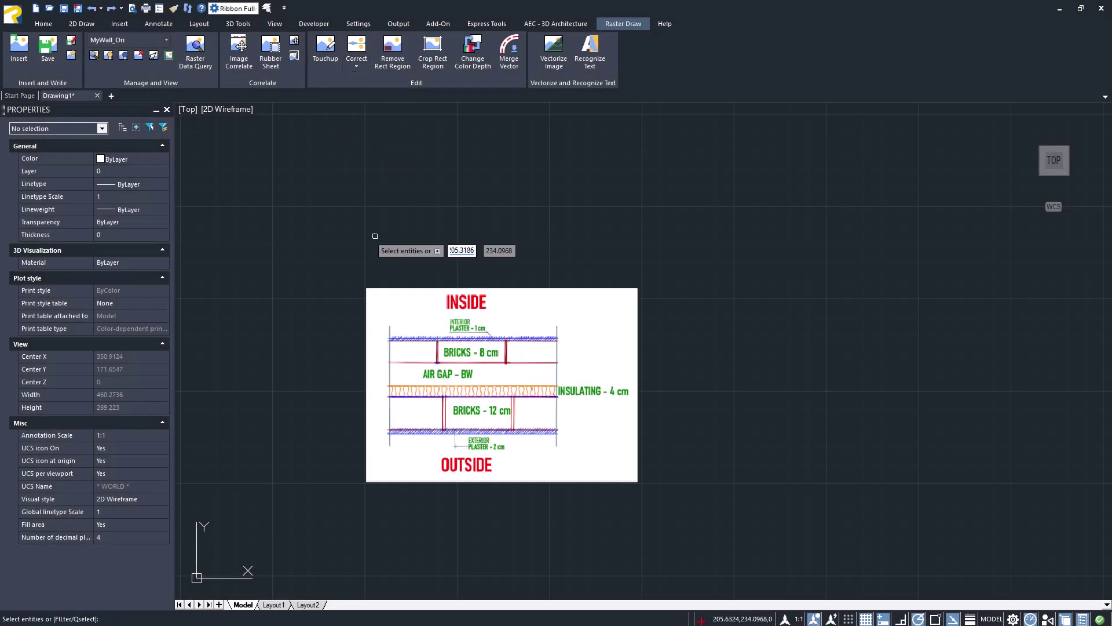
{"action": "left_click", "coordinate": [383, 288]}
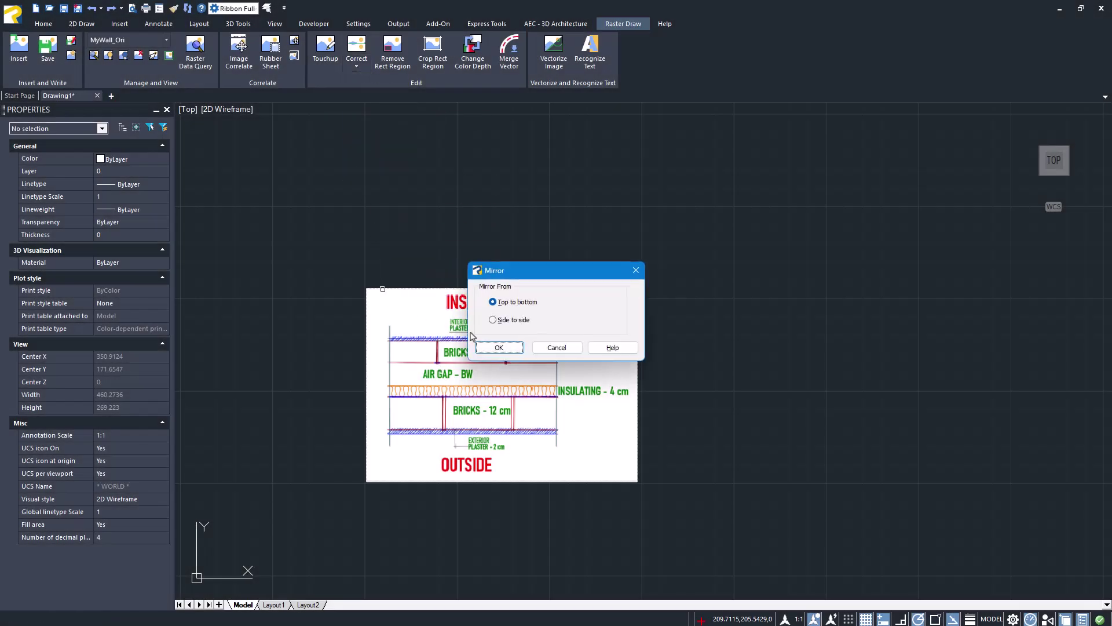
{"action": "left_click", "coordinate": [501, 348]}
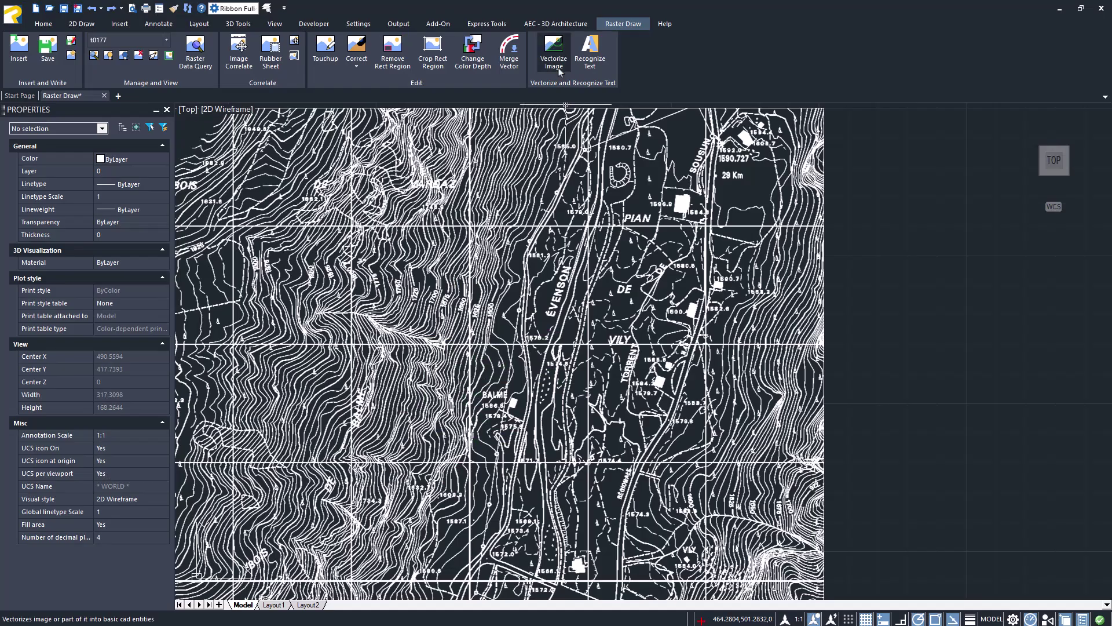
Vectorize a rectangular area of the inverted map into red polylines and inspect one.
{"action": "left_click", "coordinate": [558, 63]}
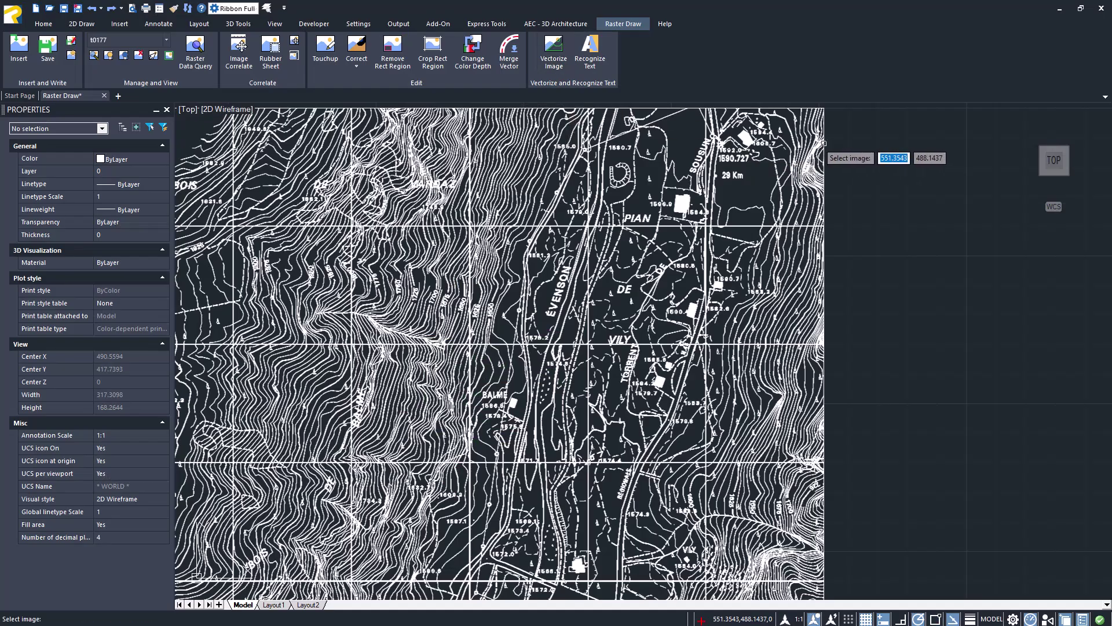
{"action": "left_click", "coordinate": [354, 336]}
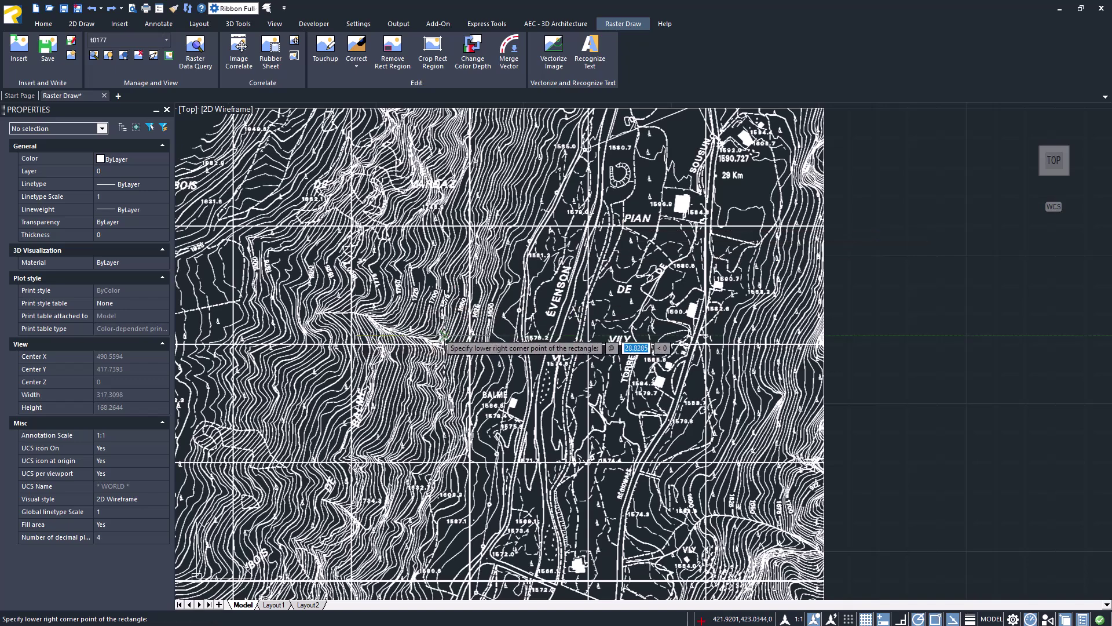
{"action": "left_click", "coordinate": [445, 190]}
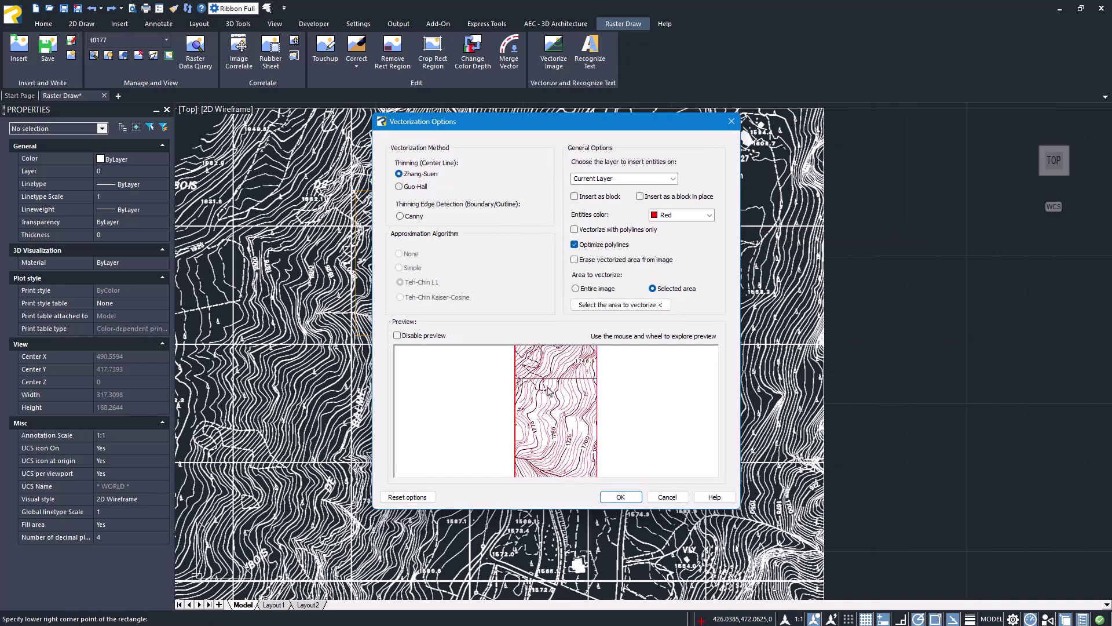
{"action": "left_click", "coordinate": [621, 497]}
{"action": "left_click", "coordinate": [385, 292]}
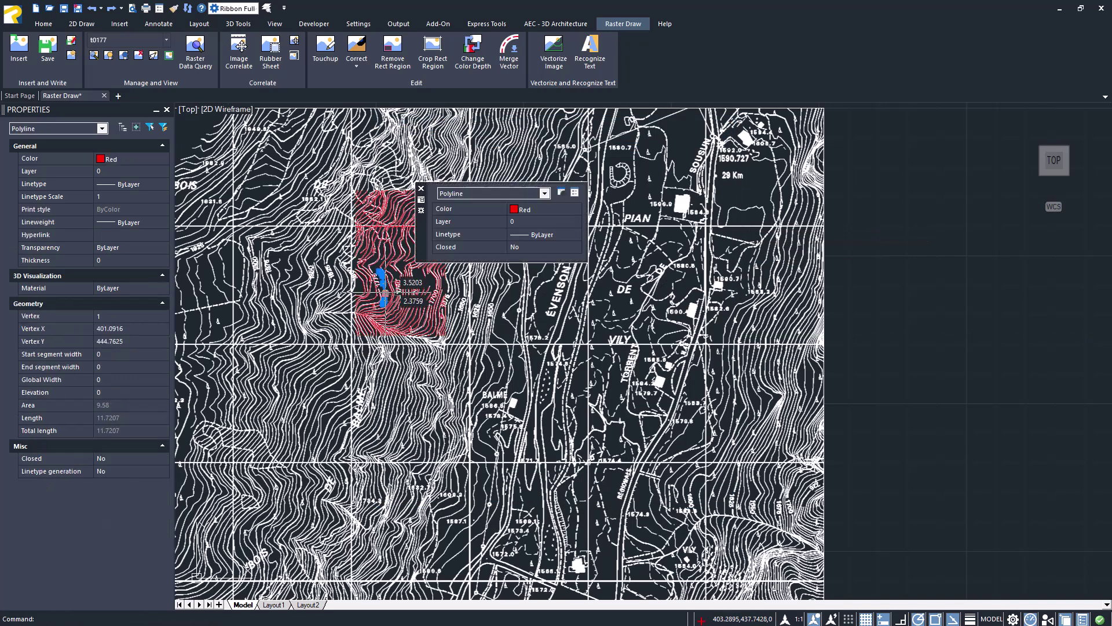
{"action": "key", "text": "Escape"}
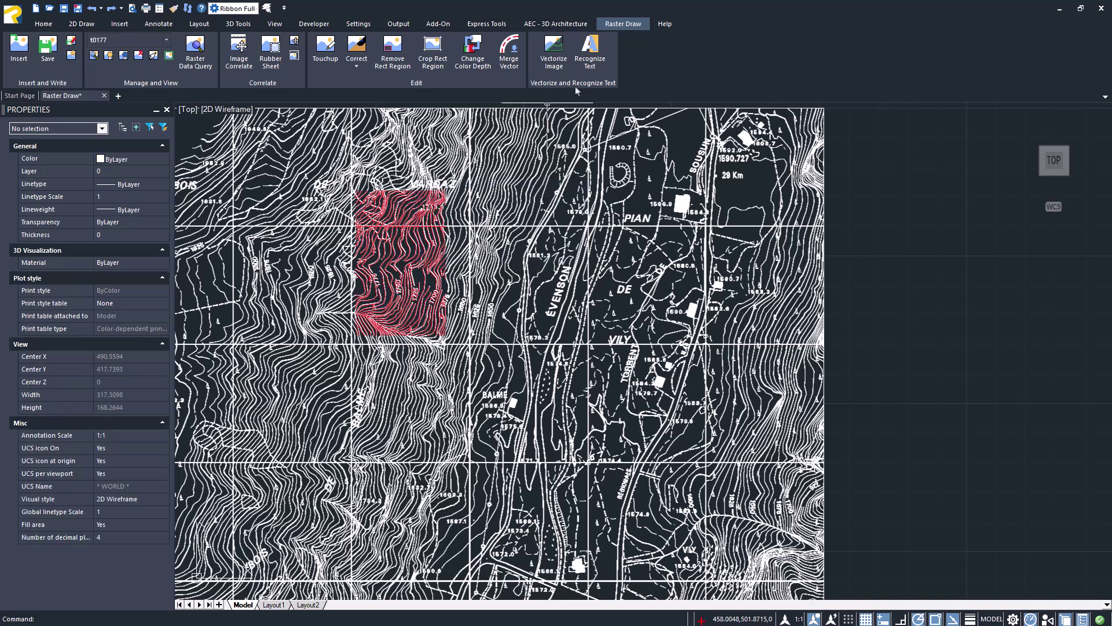
Recognize the ÉVENSON label within a drawn rectangle and open the resulting text for editing.
{"action": "left_click", "coordinate": [591, 58]}
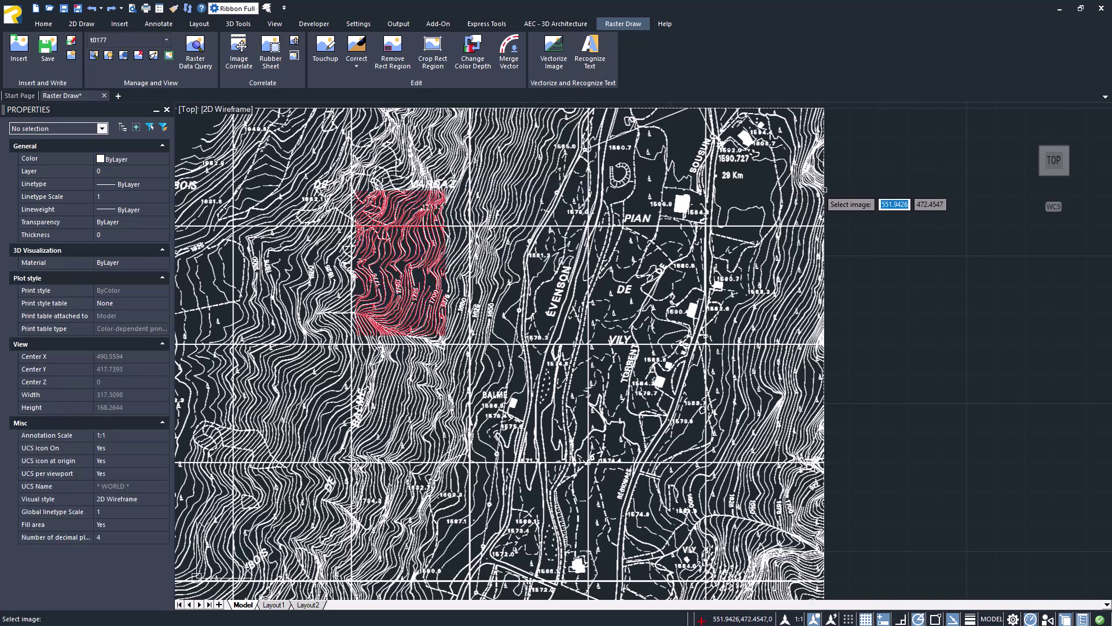
{"action": "left_click", "coordinate": [548, 319]}
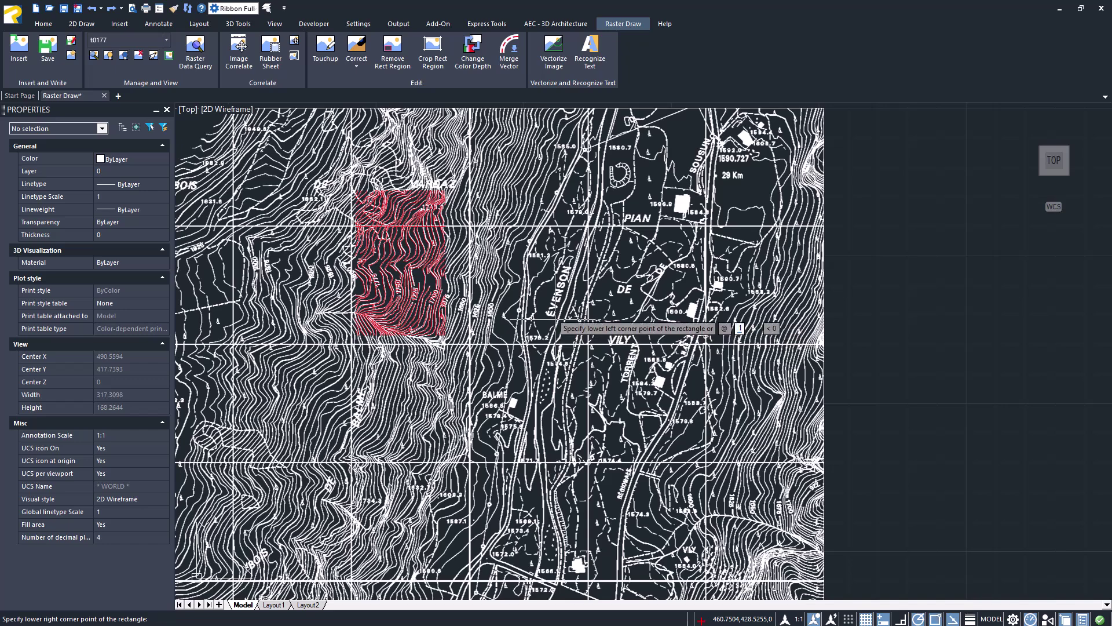
{"action": "left_click", "coordinate": [562, 266]}
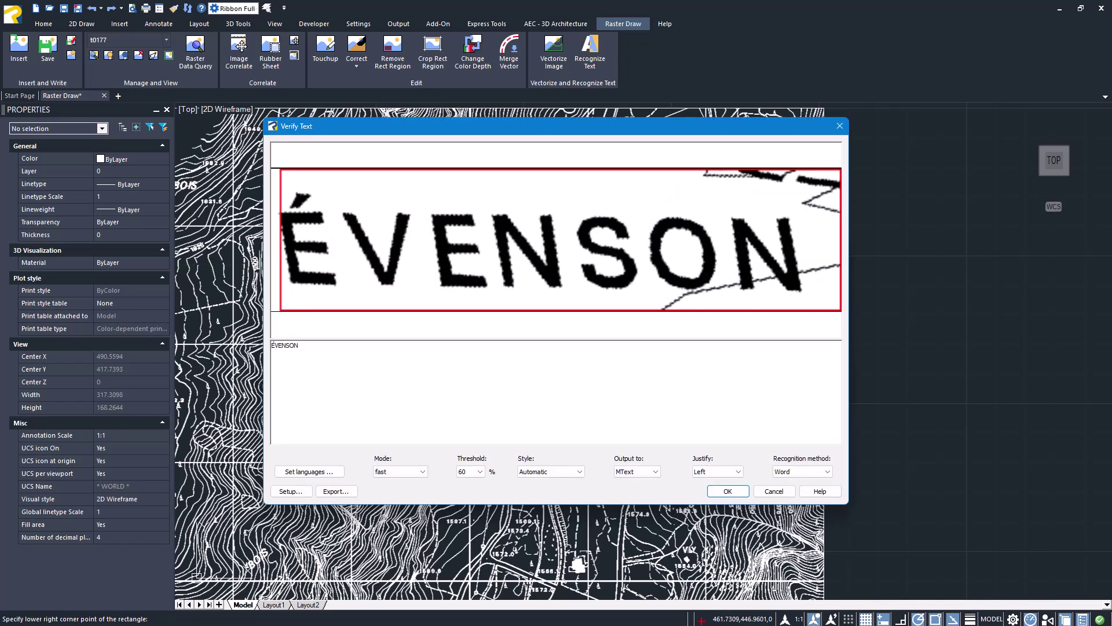
{"action": "left_click", "coordinate": [727, 491]}
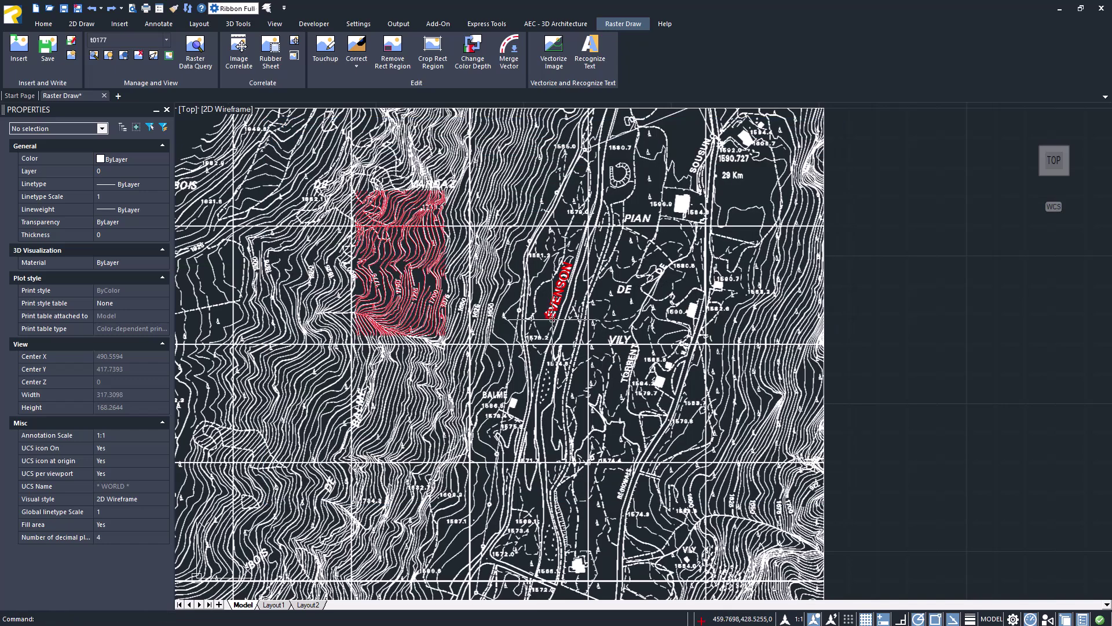
{"action": "double_click", "coordinate": [552, 317]}
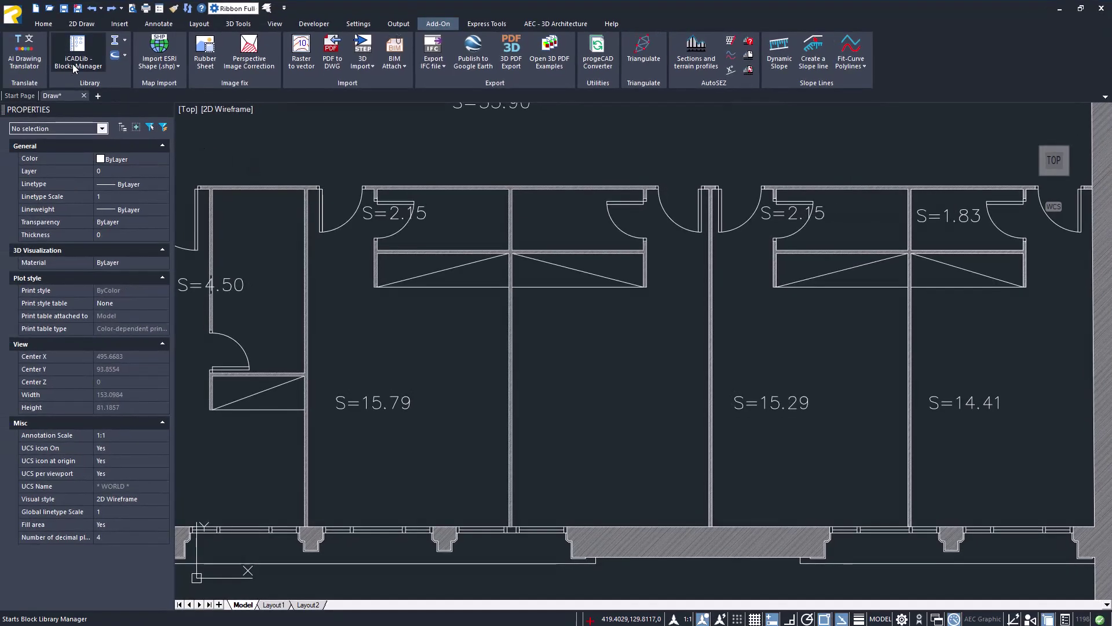
Drag the PRO108ARR block from iCADLib 2-Indoors > Furnishings into the floor plan.
{"action": "left_click", "coordinate": [75, 69]}
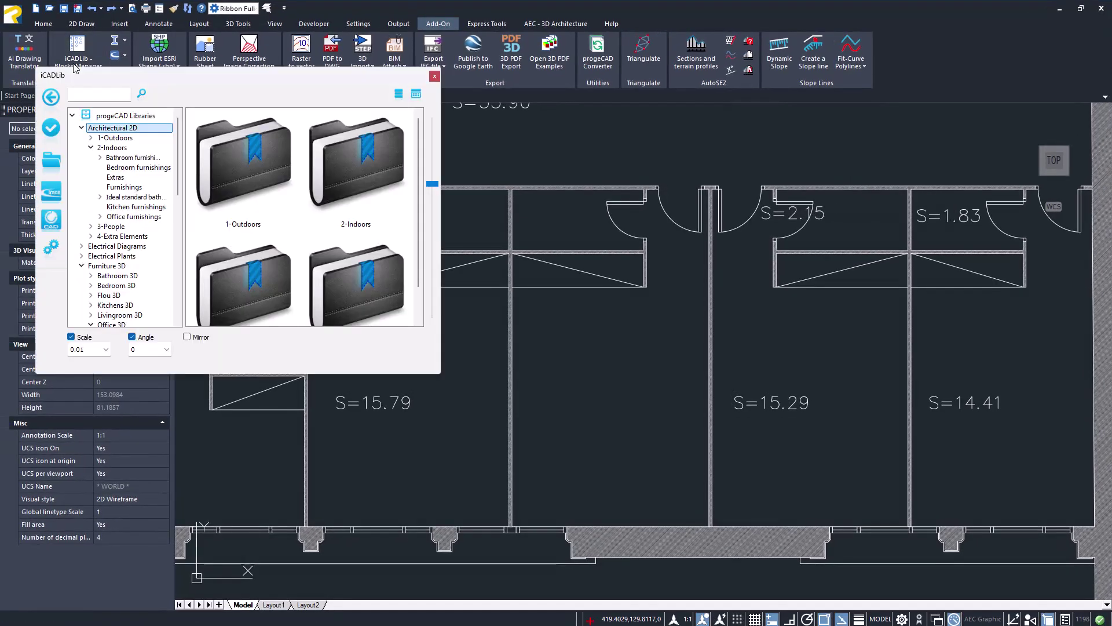
{"action": "left_click", "coordinate": [105, 148]}
{"action": "left_click", "coordinate": [124, 188]}
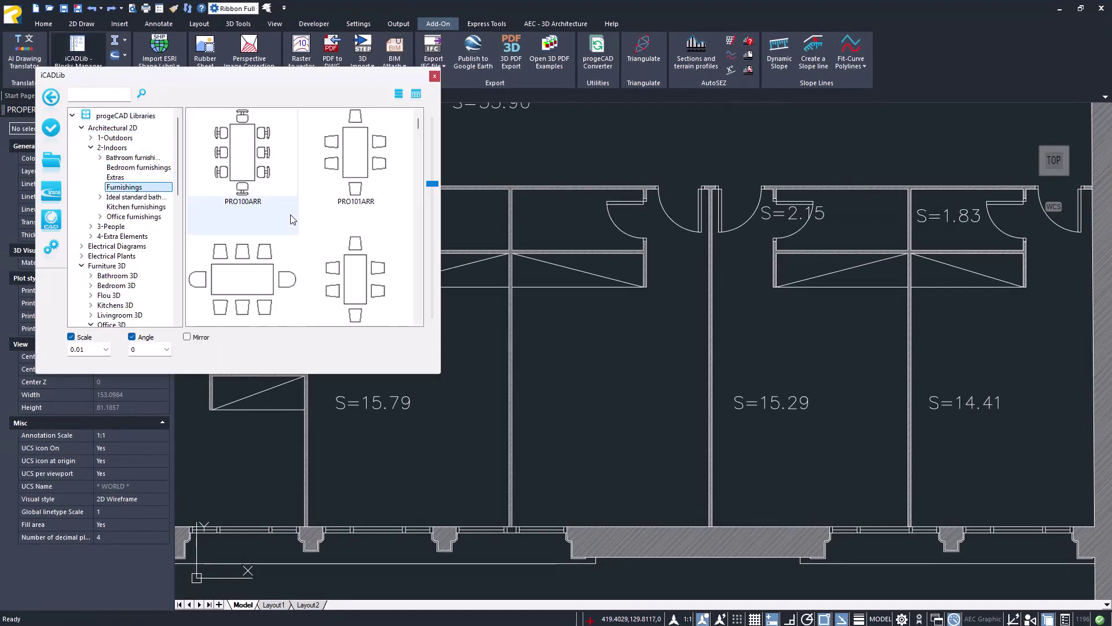
{"action": "scroll", "coordinate": [293, 219], "scroll_direction": "down", "scroll_amount": 1}
{"action": "left_click", "coordinate": [262, 226]}
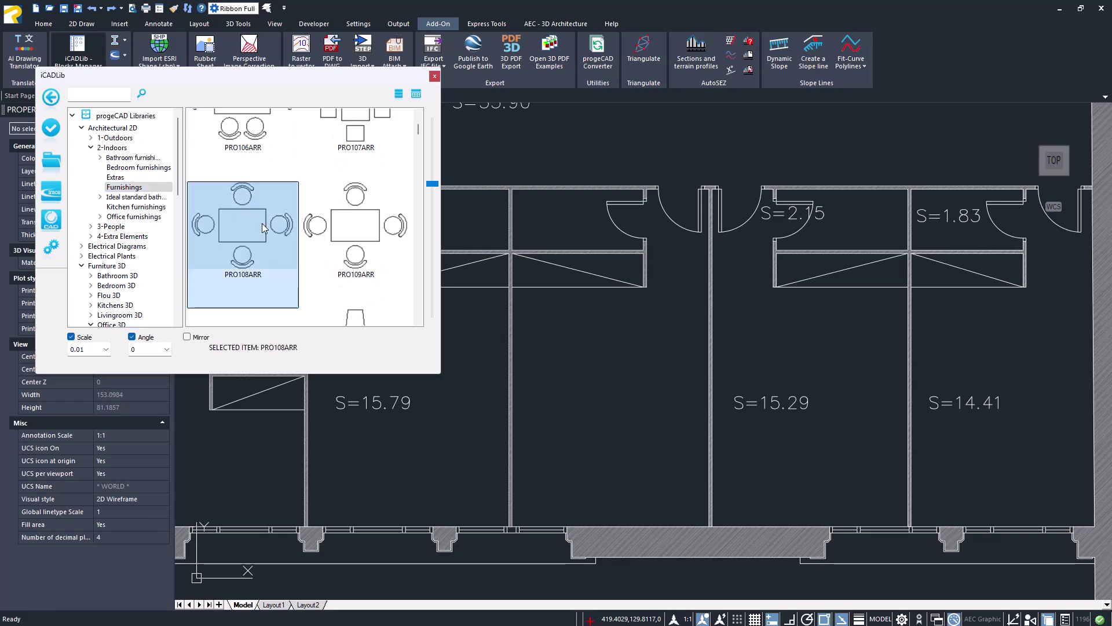
{"action": "mouse_move", "coordinate": [262, 226]}
{"action": "left_mouse_down"}
{"action": "mouse_move", "coordinate": [495, 363]}
{"action": "mouse_move", "coordinate": [598, 363]}
{"action": "mouse_move", "coordinate": [506, 330]}
{"action": "mouse_move", "coordinate": [582, 390]}
{"action": "left_mouse_up"}
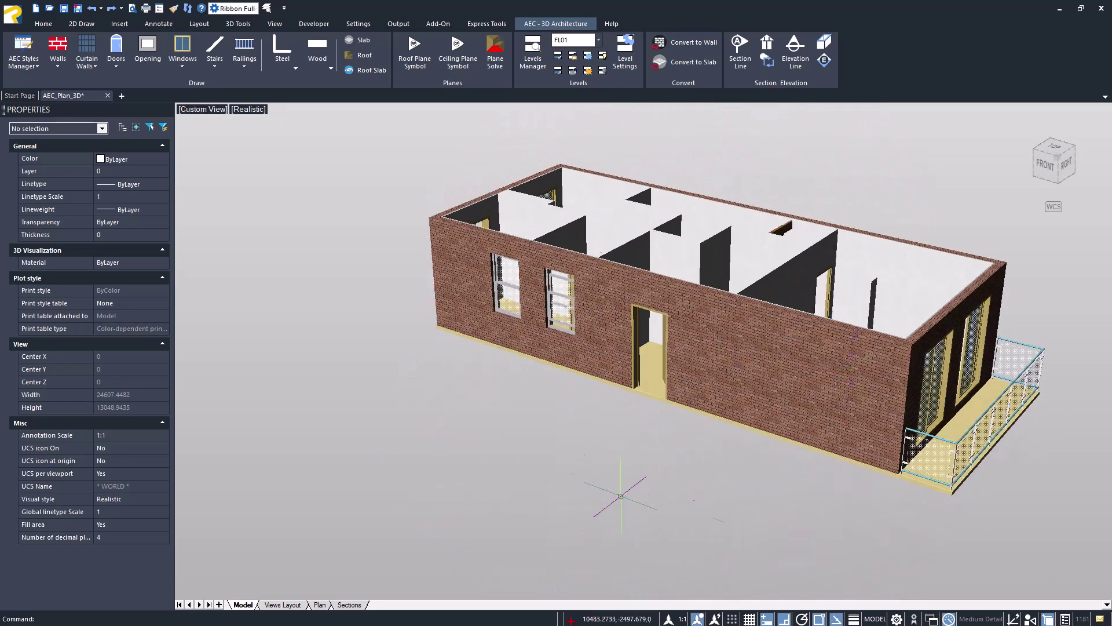
Insert a window into the front wall of the 3D apartment model.
{"action": "left_click", "coordinate": [182, 68]}
{"action": "left_click", "coordinate": [209, 165]}
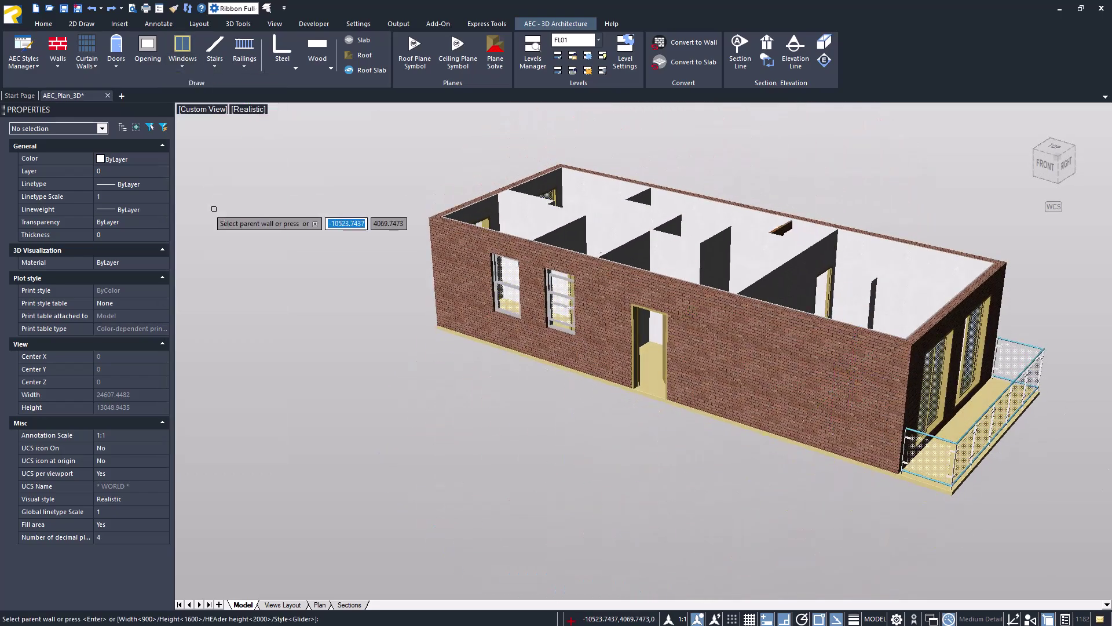
{"action": "left_click", "coordinate": [724, 387]}
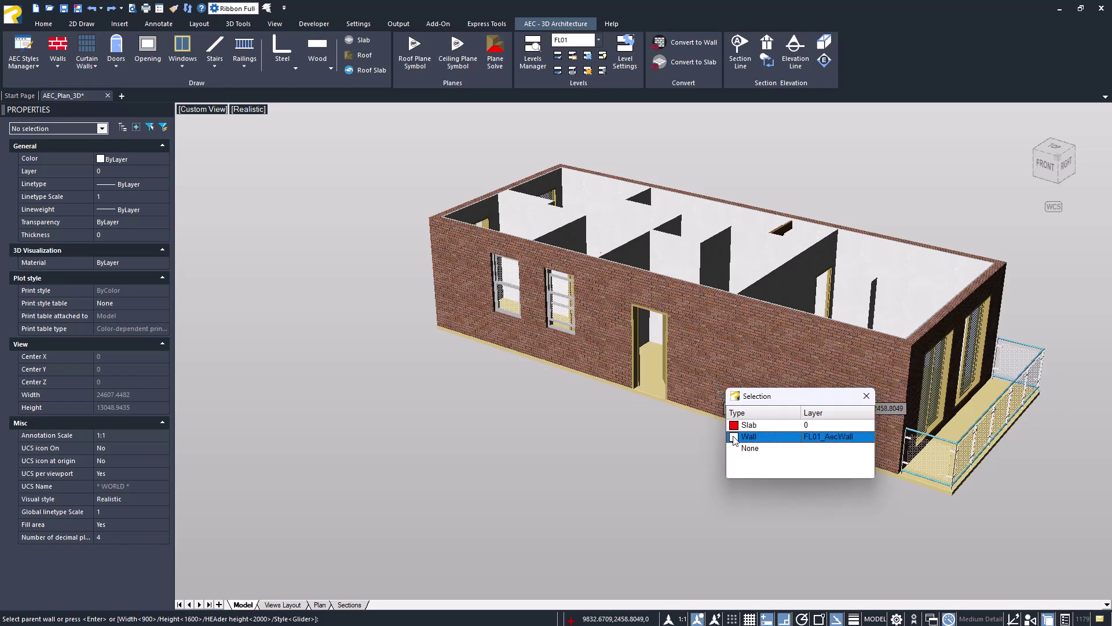
{"action": "left_click", "coordinate": [770, 437]}
{"action": "left_click", "coordinate": [736, 416]}
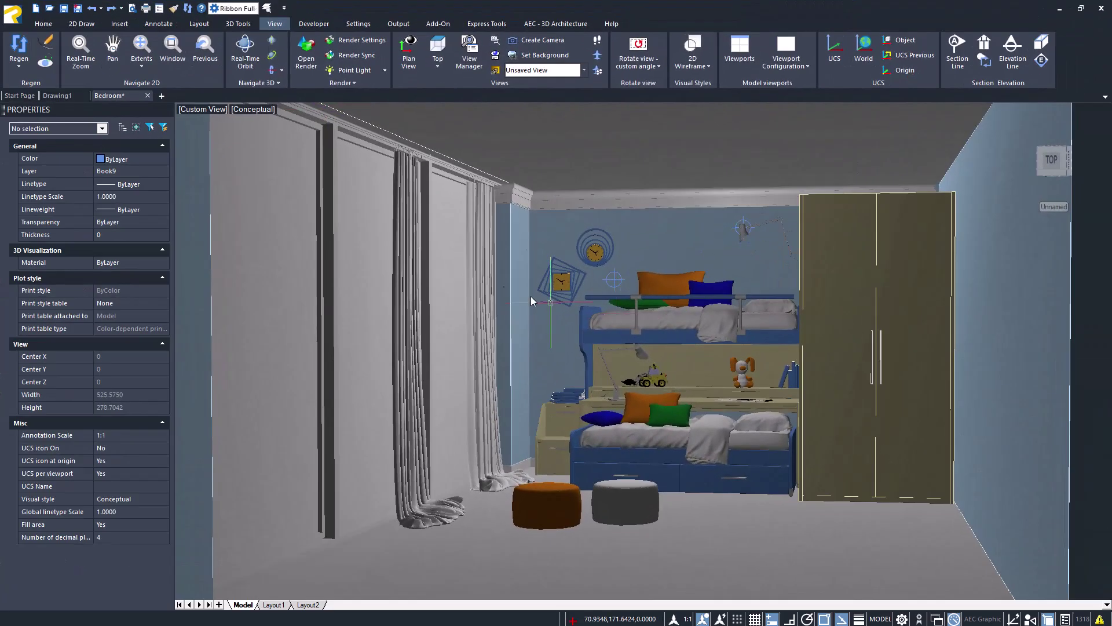
Render the bedroom in Artisan, show Wood materials, then view lighting and background options.
{"action": "left_click", "coordinate": [306, 51]}
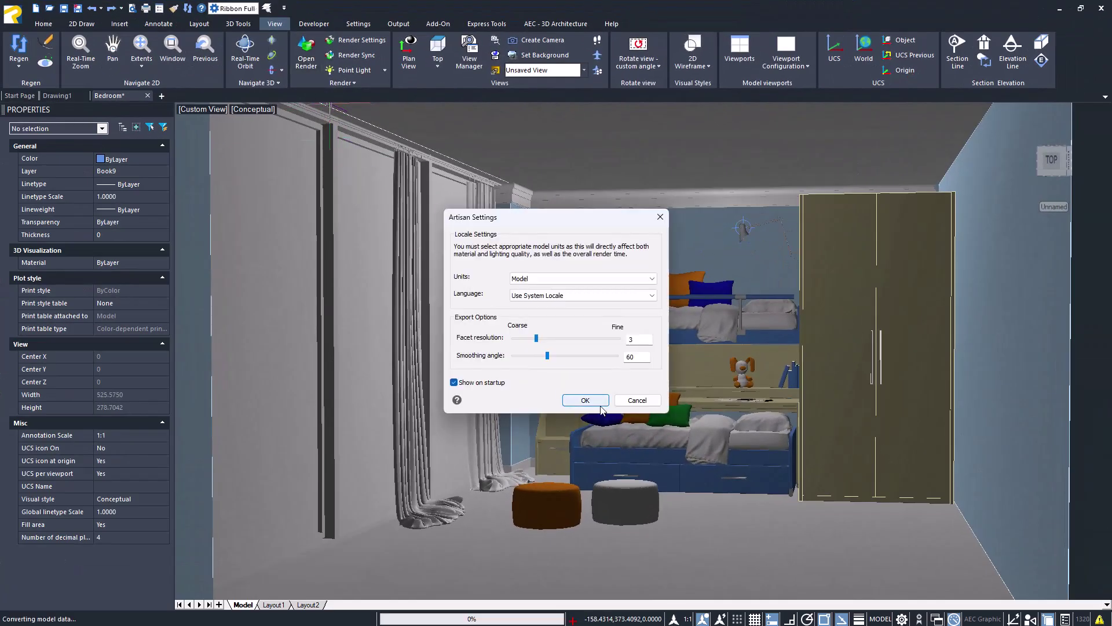
{"action": "left_click", "coordinate": [602, 404]}
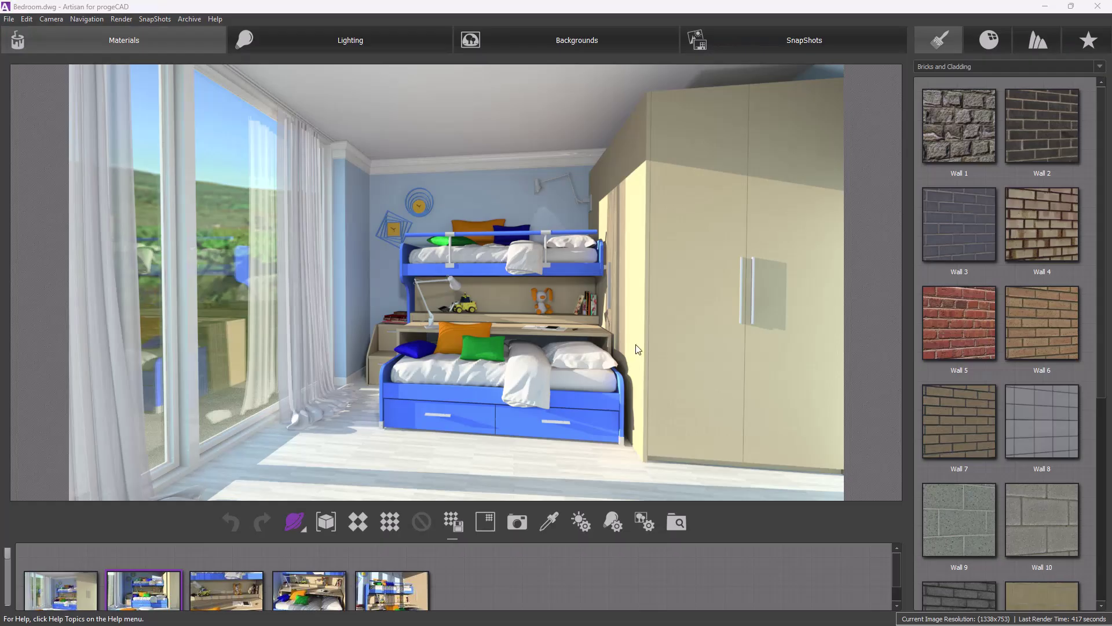
{"action": "left_click", "coordinate": [950, 66]}
{"action": "left_click", "coordinate": [946, 196]}
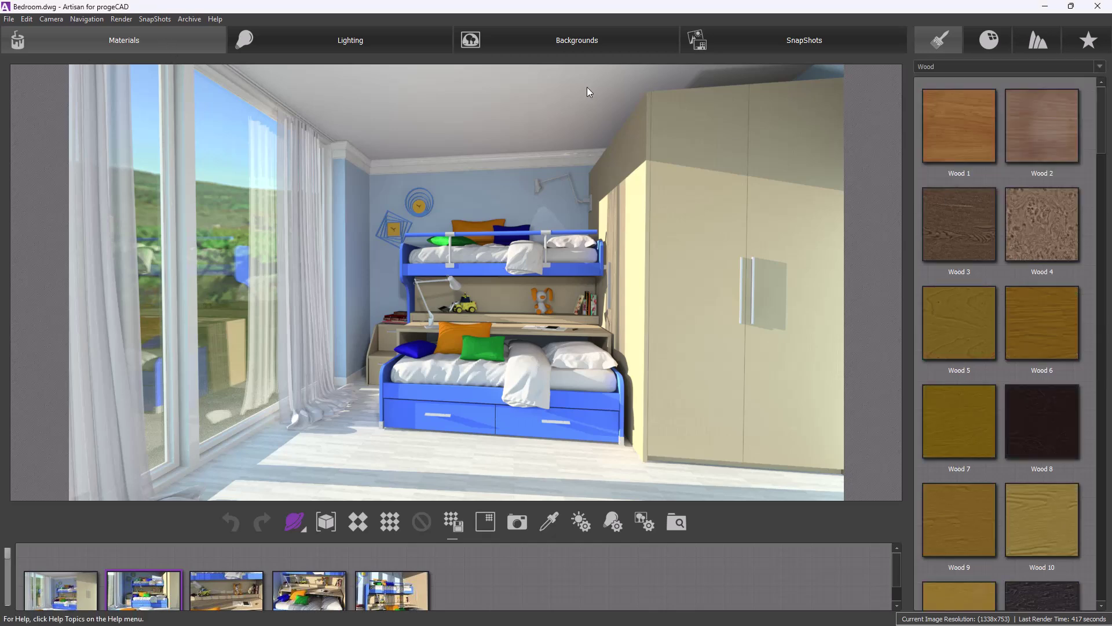
{"action": "left_click", "coordinate": [327, 45]}
{"action": "left_click", "coordinate": [572, 44]}
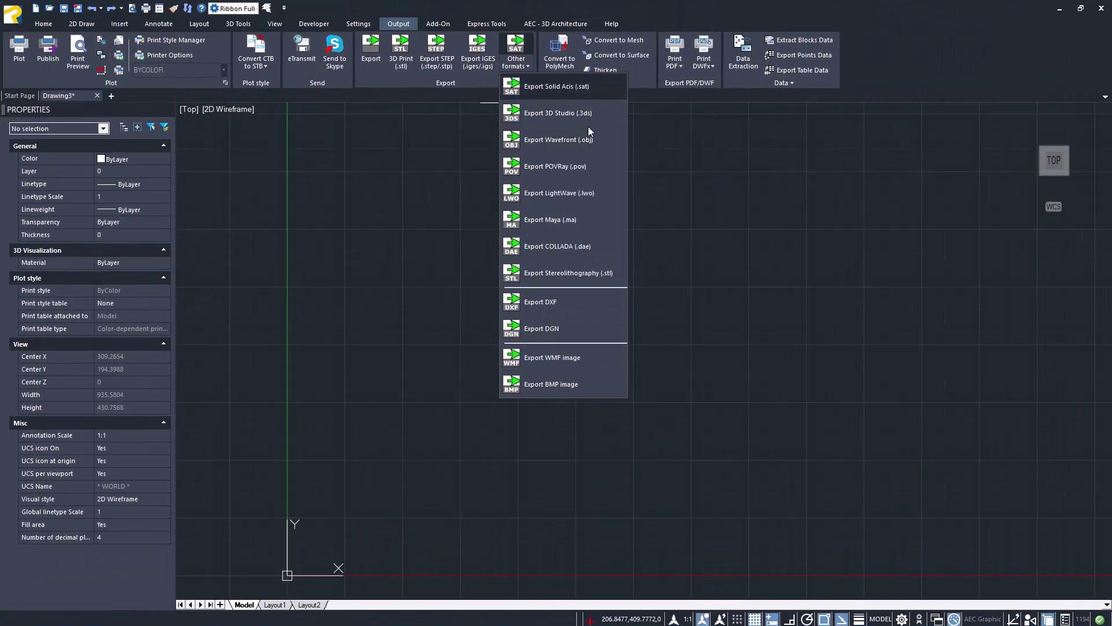
Import the Dosing and Mixing system STEP file from the IMPORT folder.
{"action": "left_click", "coordinate": [127, 24]}
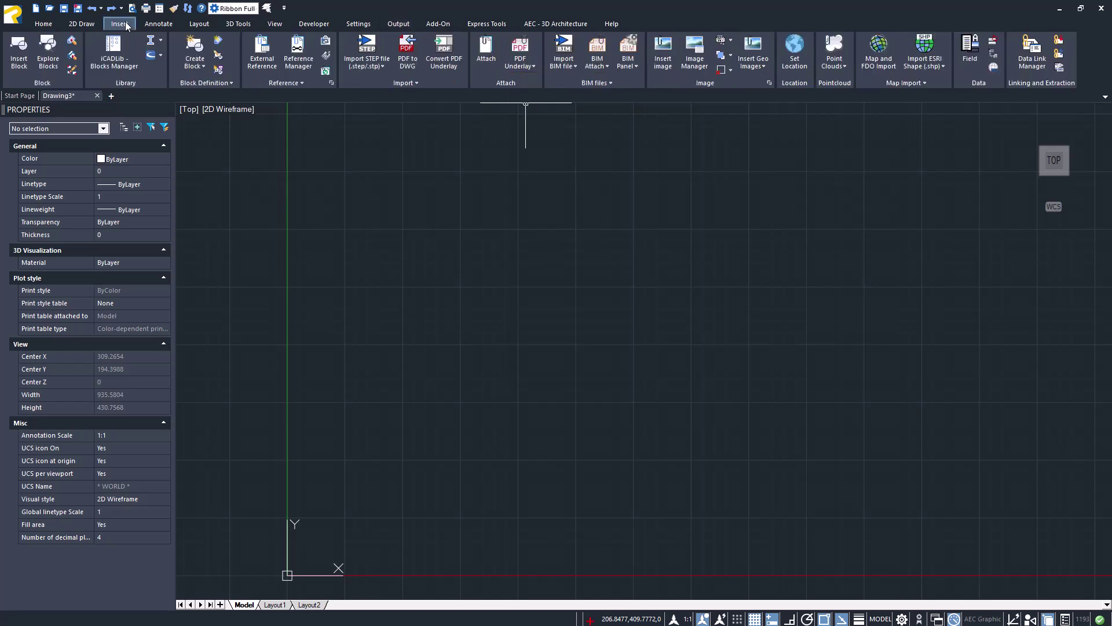
{"action": "left_click", "coordinate": [366, 64]}
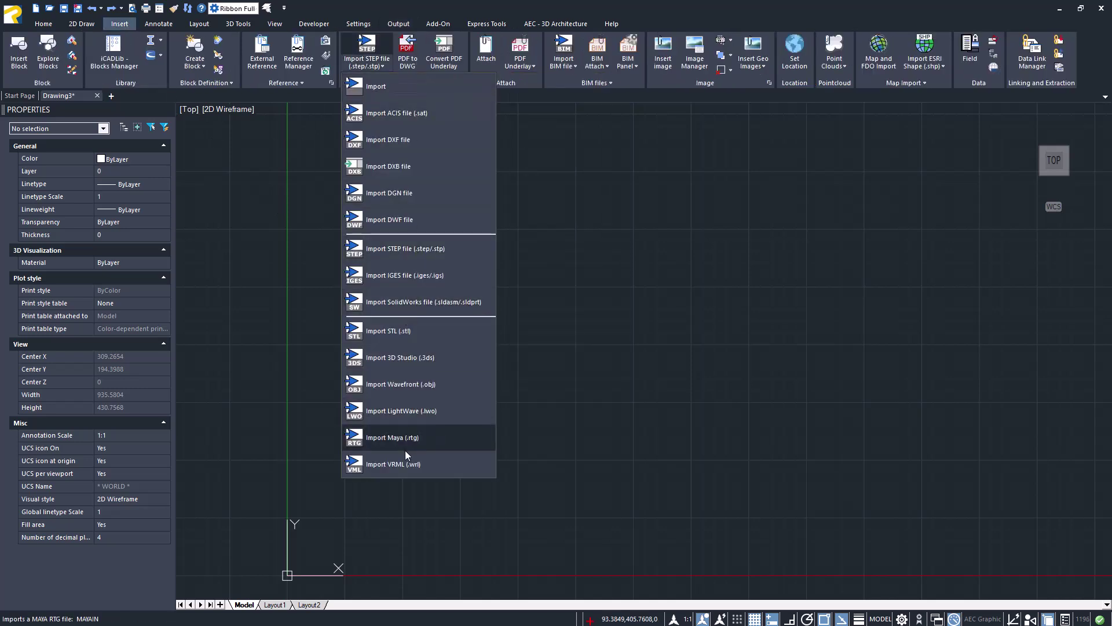
{"action": "left_click", "coordinate": [432, 248]}
{"action": "double_click", "coordinate": [452, 245]}
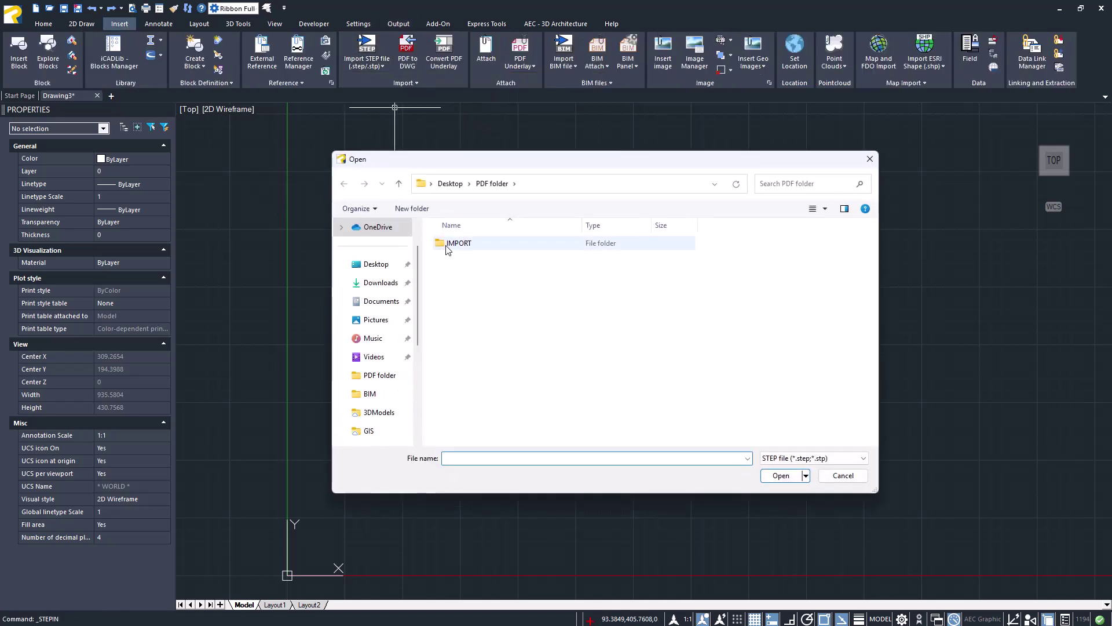
{"action": "left_click", "coordinate": [451, 247]}
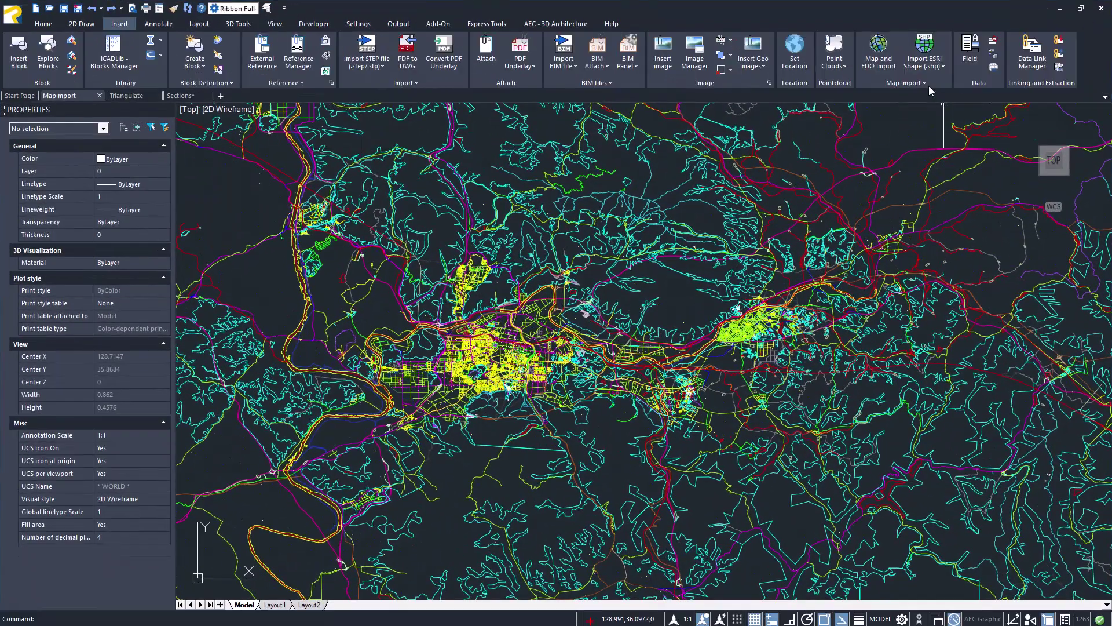
Browse the Map Import and ESRI Shape import options.
{"action": "left_click", "coordinate": [925, 83]}
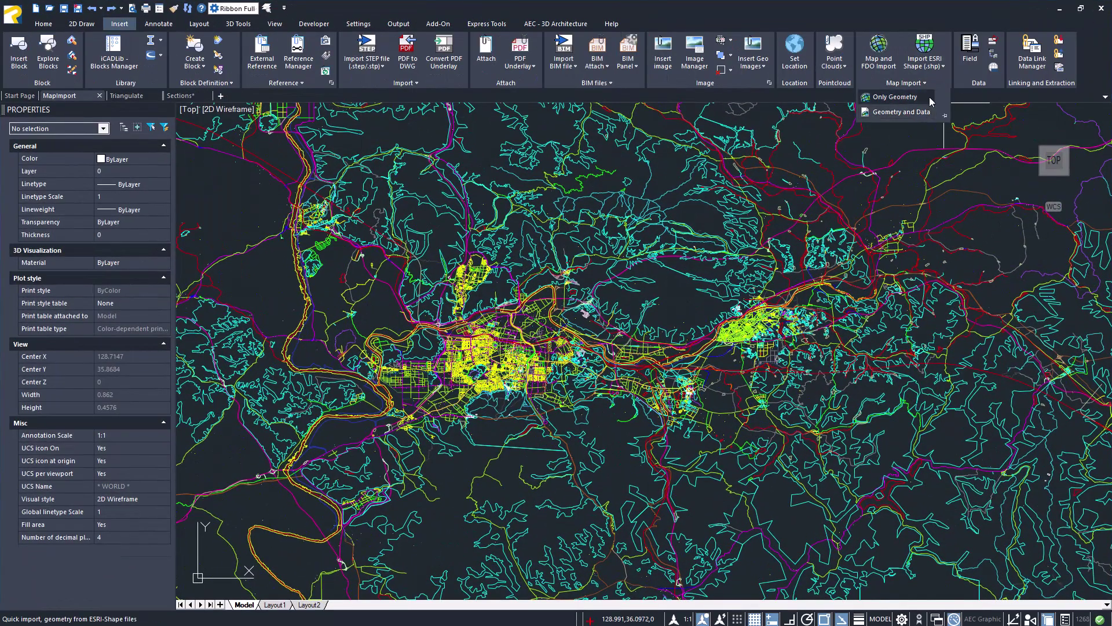
{"action": "left_click", "coordinate": [925, 63]}
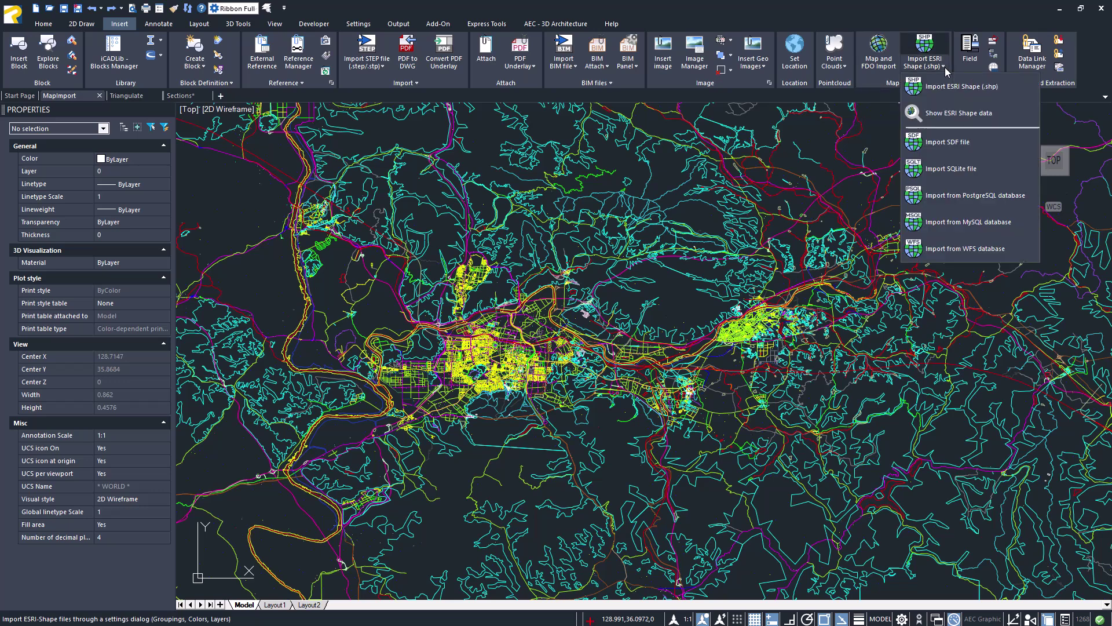
{"action": "left_click", "coordinate": [436, 24]}
In the Sections drawing, generate terrain sections with default AutoSEZ settings and place the title block.
{"action": "left_click", "coordinate": [130, 96]}
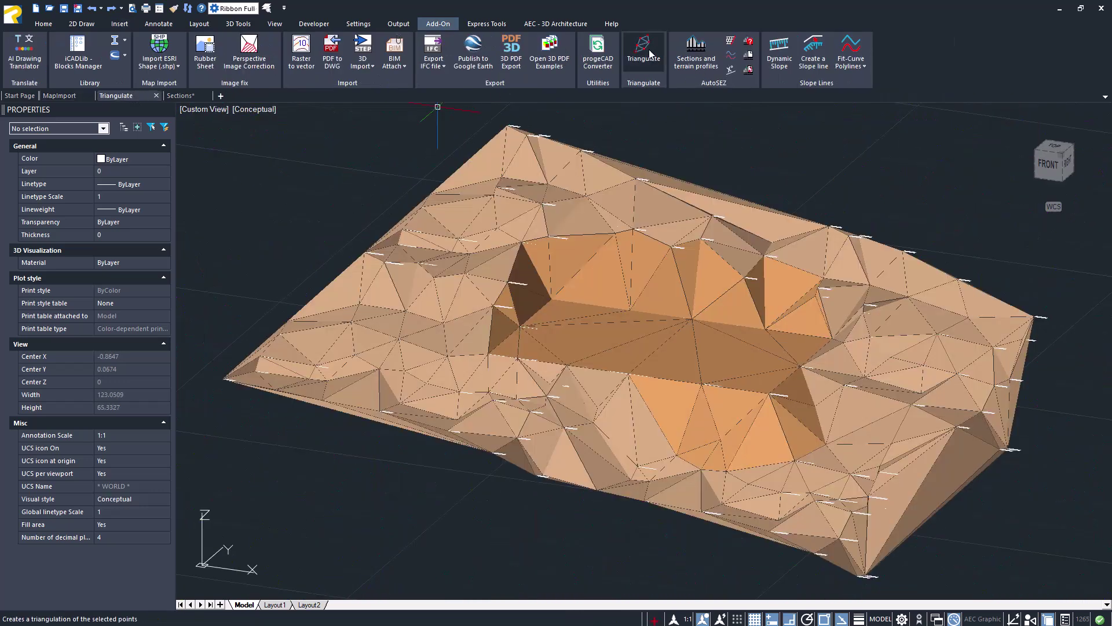
{"action": "left_click", "coordinate": [181, 96]}
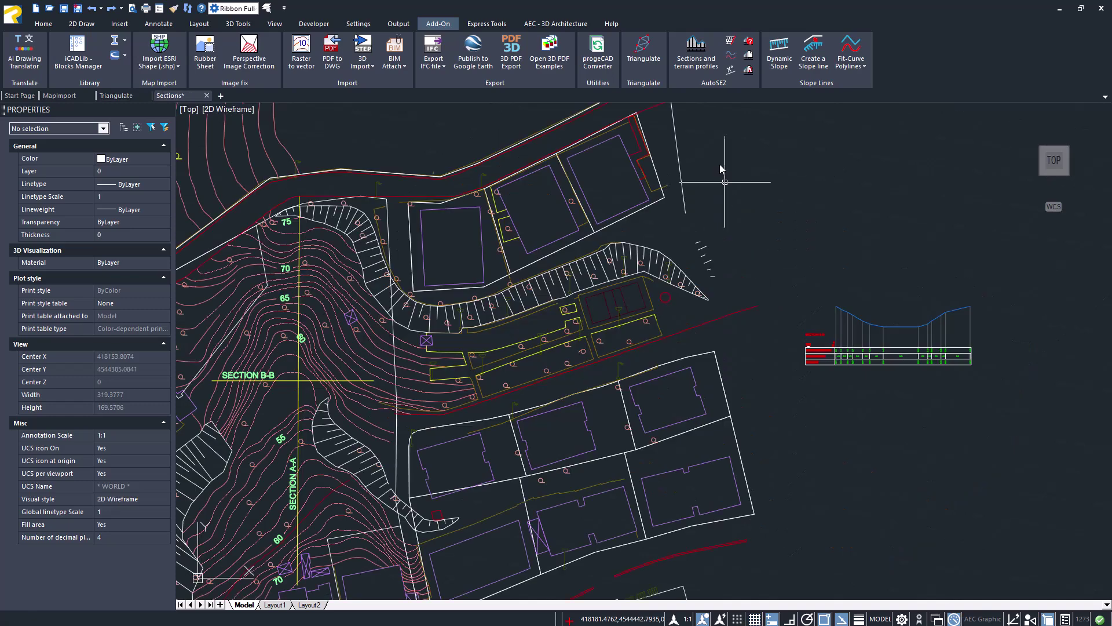
{"action": "left_click", "coordinate": [697, 58]}
{"action": "left_click", "coordinate": [488, 495]}
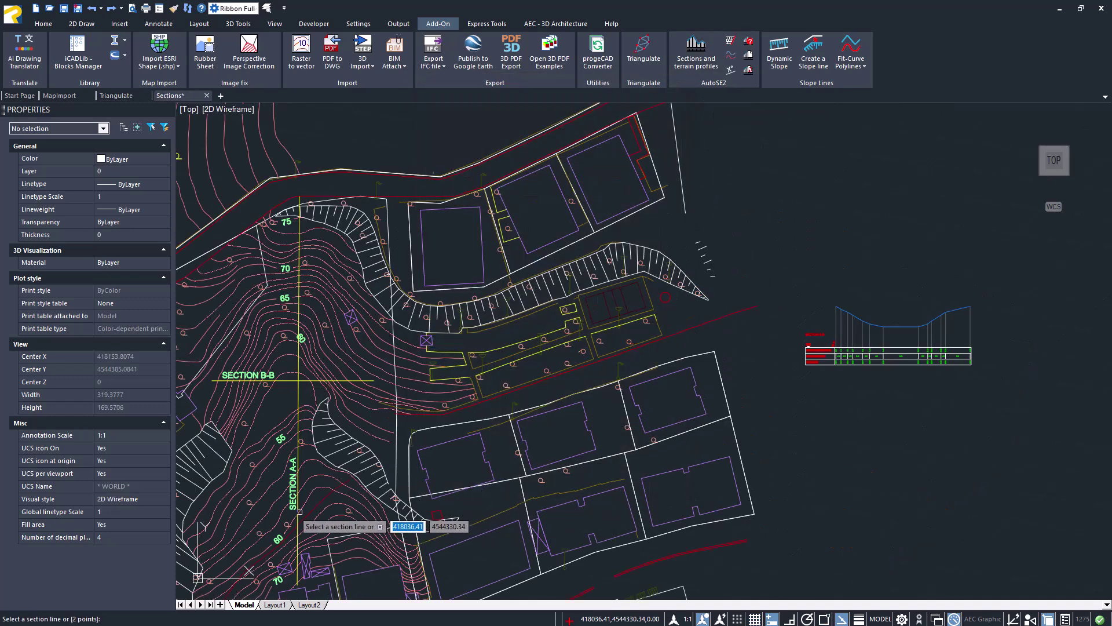
{"action": "left_click", "coordinate": [804, 283]}
{"action": "scroll", "coordinate": [632, 430], "scroll_direction": "up", "scroll_amount": 4}
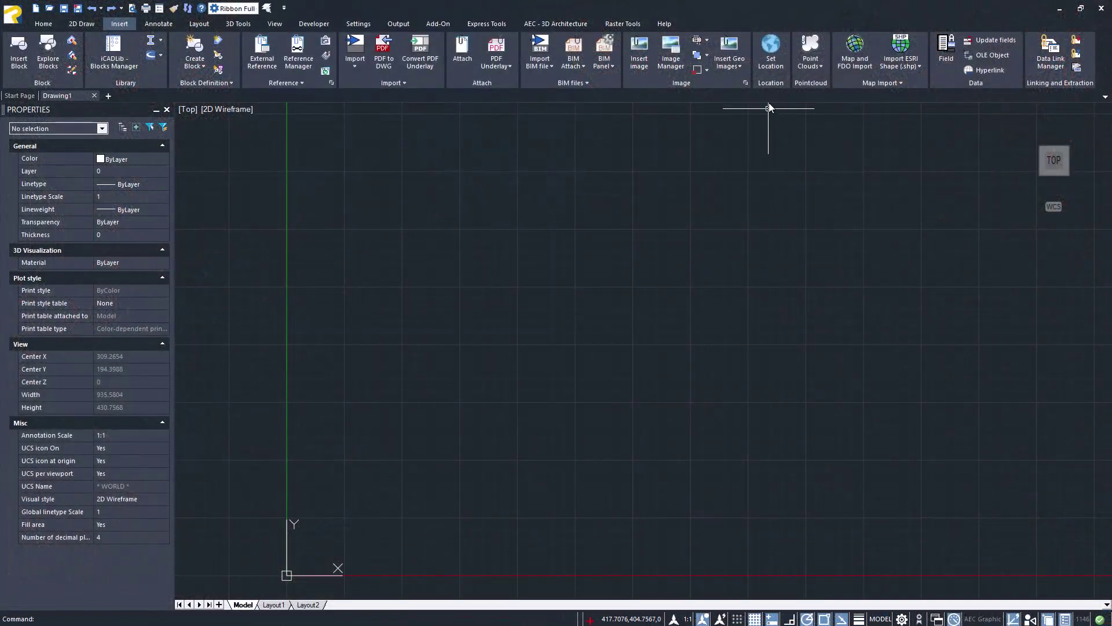
Look up 'piazza Duomo Como' as the drawing's location address.
{"action": "left_click", "coordinate": [770, 51]}
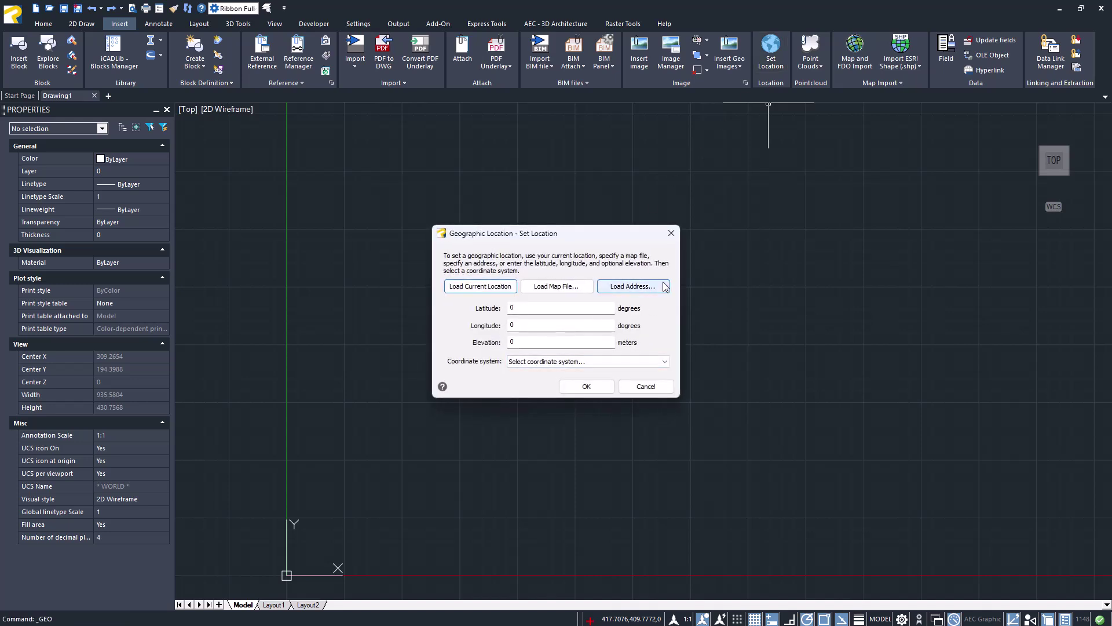
{"action": "left_click", "coordinate": [633, 285]}
{"action": "type", "text": "piazza Duomo Como"}
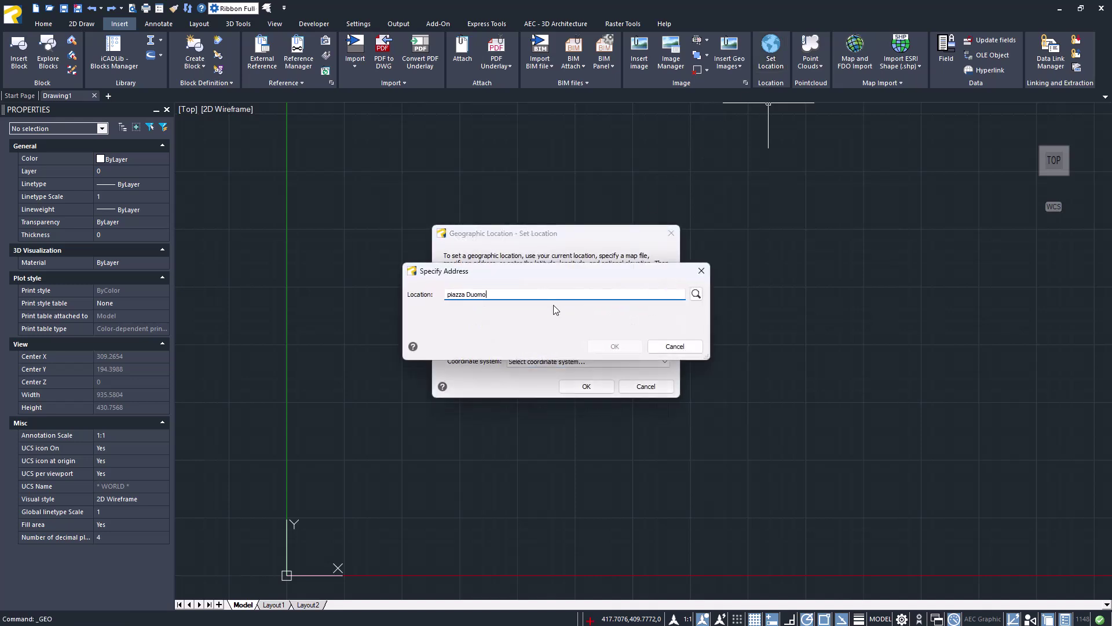
{"action": "left_click", "coordinate": [578, 309]}
{"action": "left_click", "coordinate": [614, 346]}
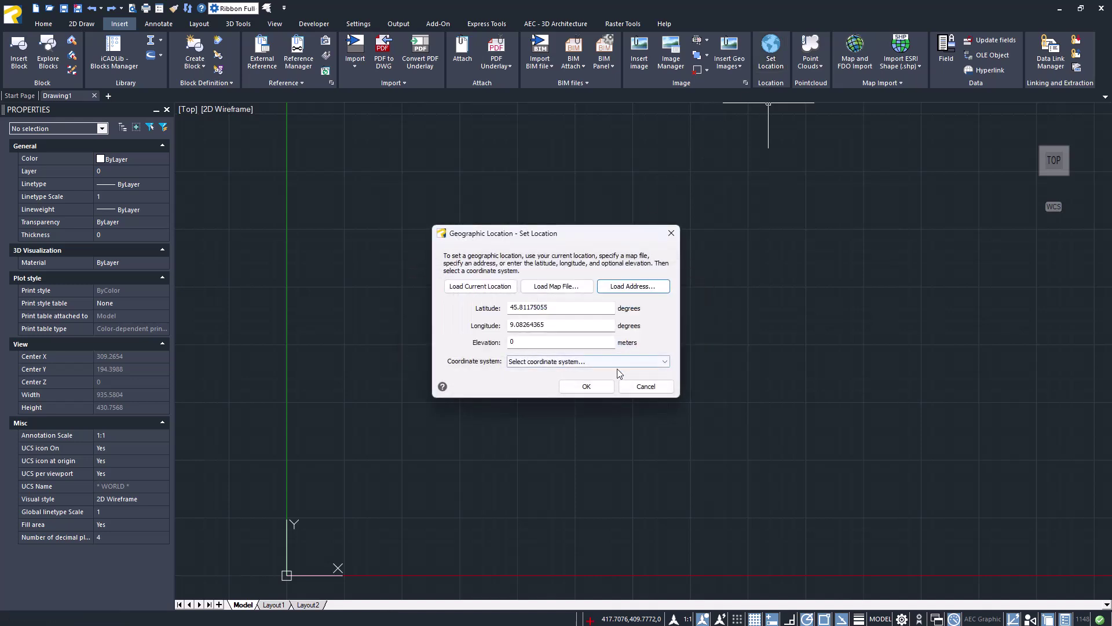
Set the ITALY-U32 coordinate system and place the location point in the drawing.
{"action": "left_click", "coordinate": [616, 362]}
{"action": "left_click", "coordinate": [616, 371]}
{"action": "type", "text": "it"}
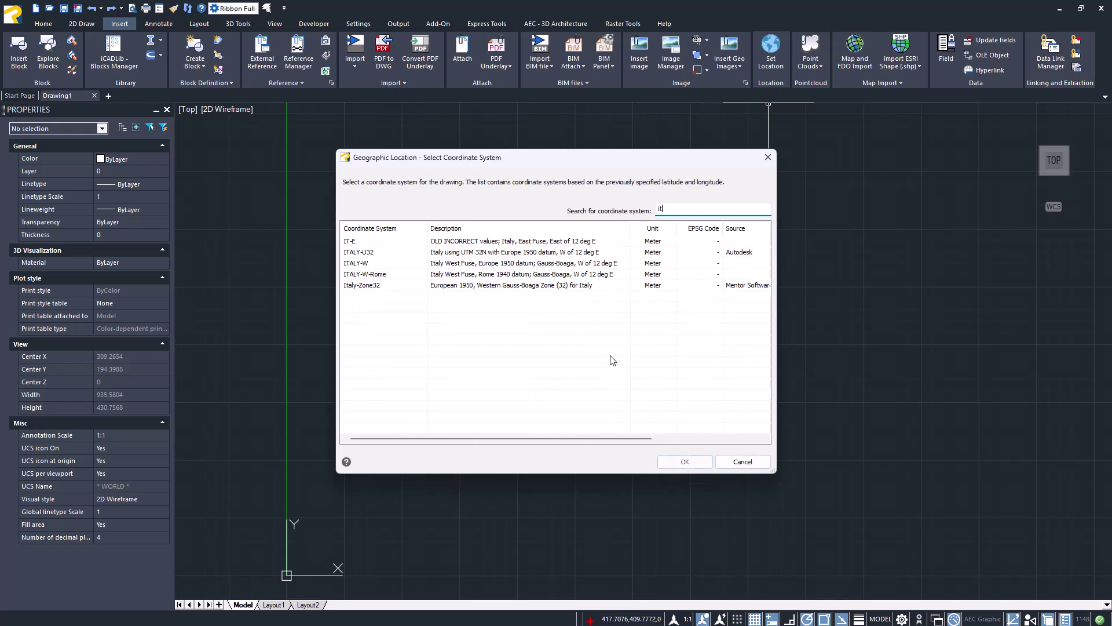
{"action": "left_click", "coordinate": [551, 253]}
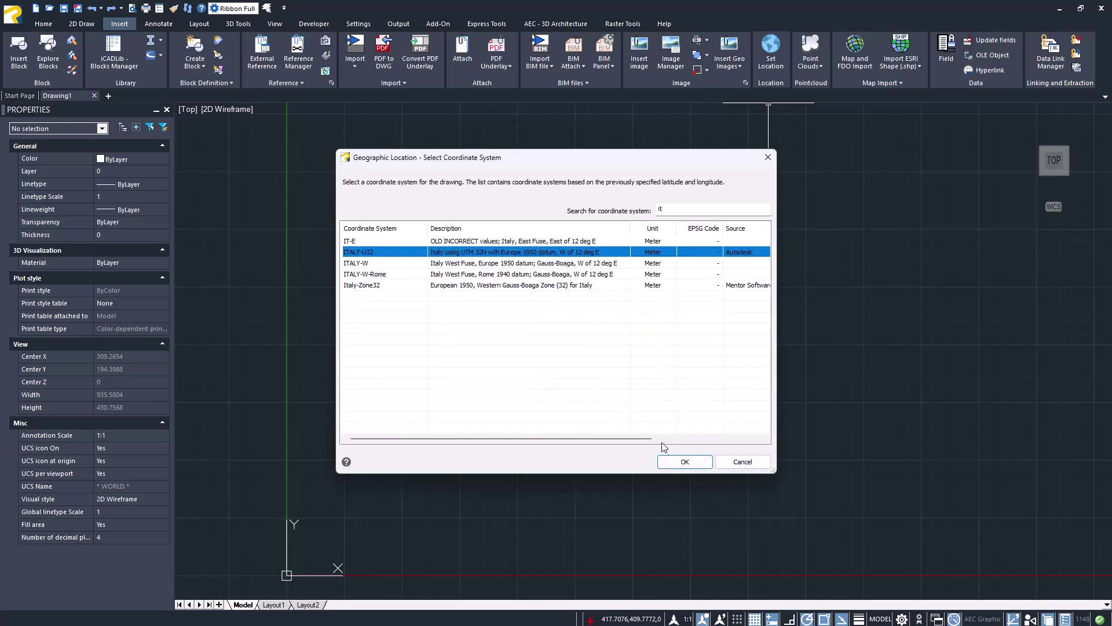
{"action": "left_click", "coordinate": [684, 461]}
{"action": "key", "text": "Return"}
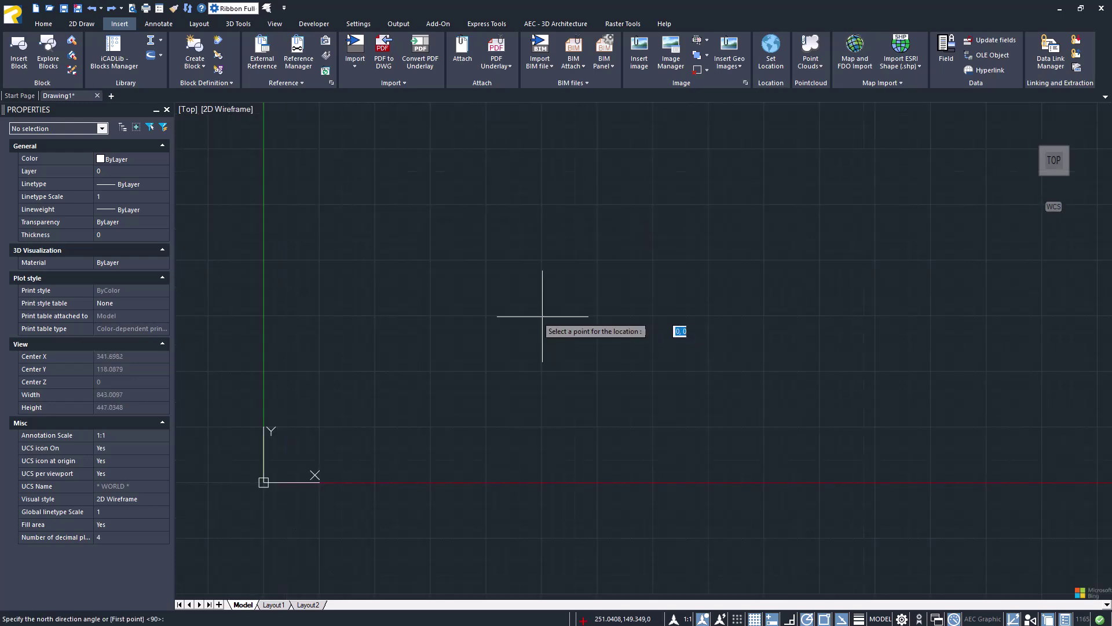
{"action": "left_click", "coordinate": [594, 278]}
Switch the map background from aerial to road view.
{"action": "scroll", "coordinate": [597, 278], "scroll_direction": "up", "scroll_amount": 5}
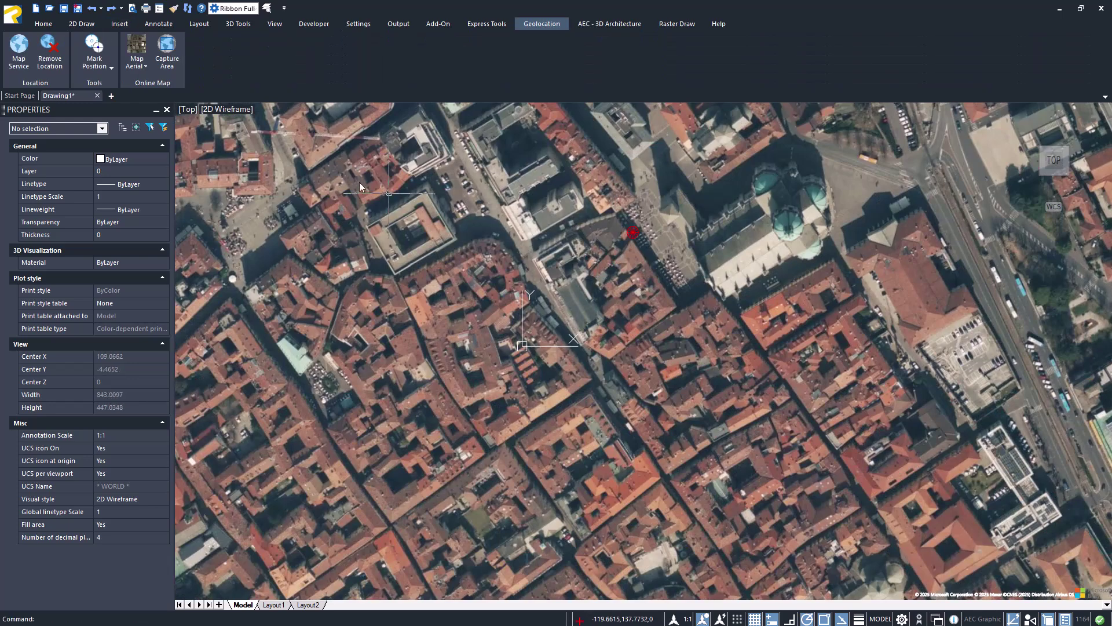
{"action": "left_click", "coordinate": [142, 67]}
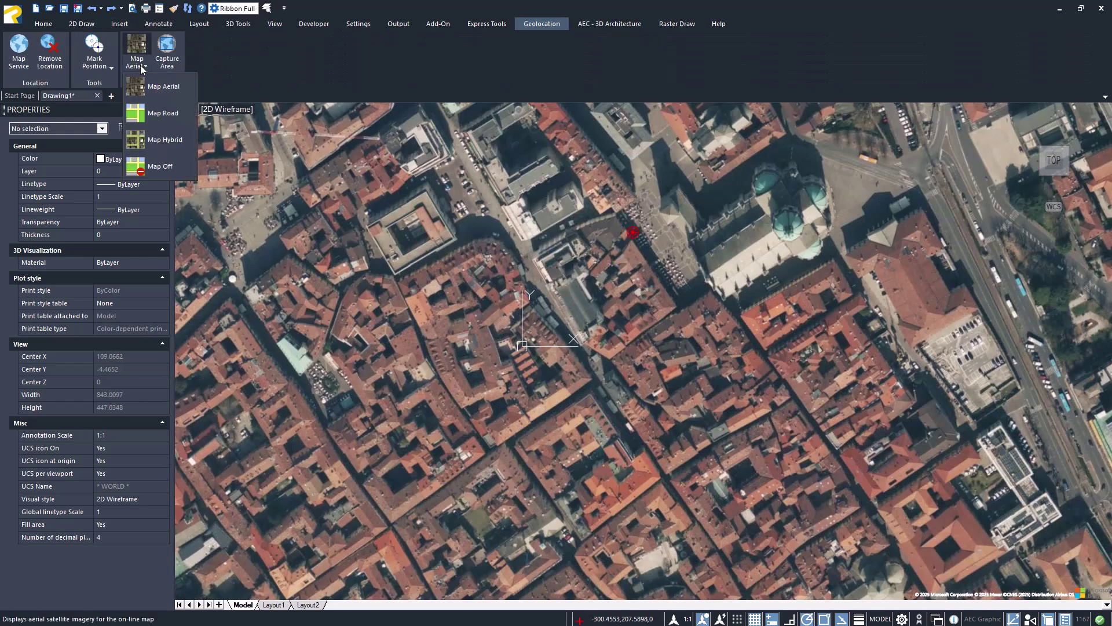
{"action": "left_click", "coordinate": [155, 116]}
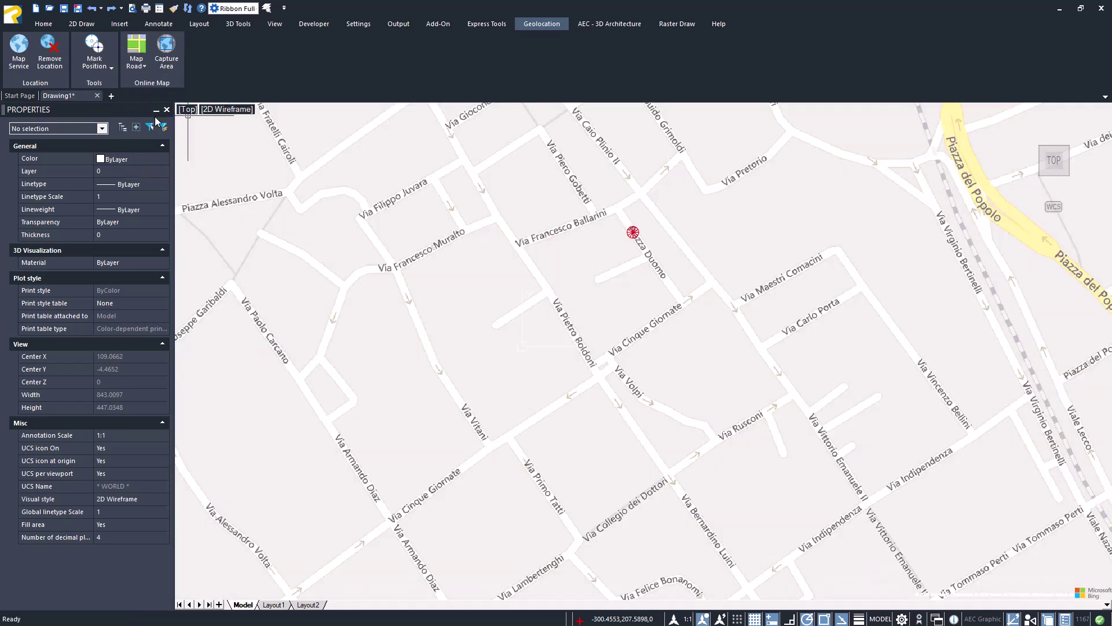